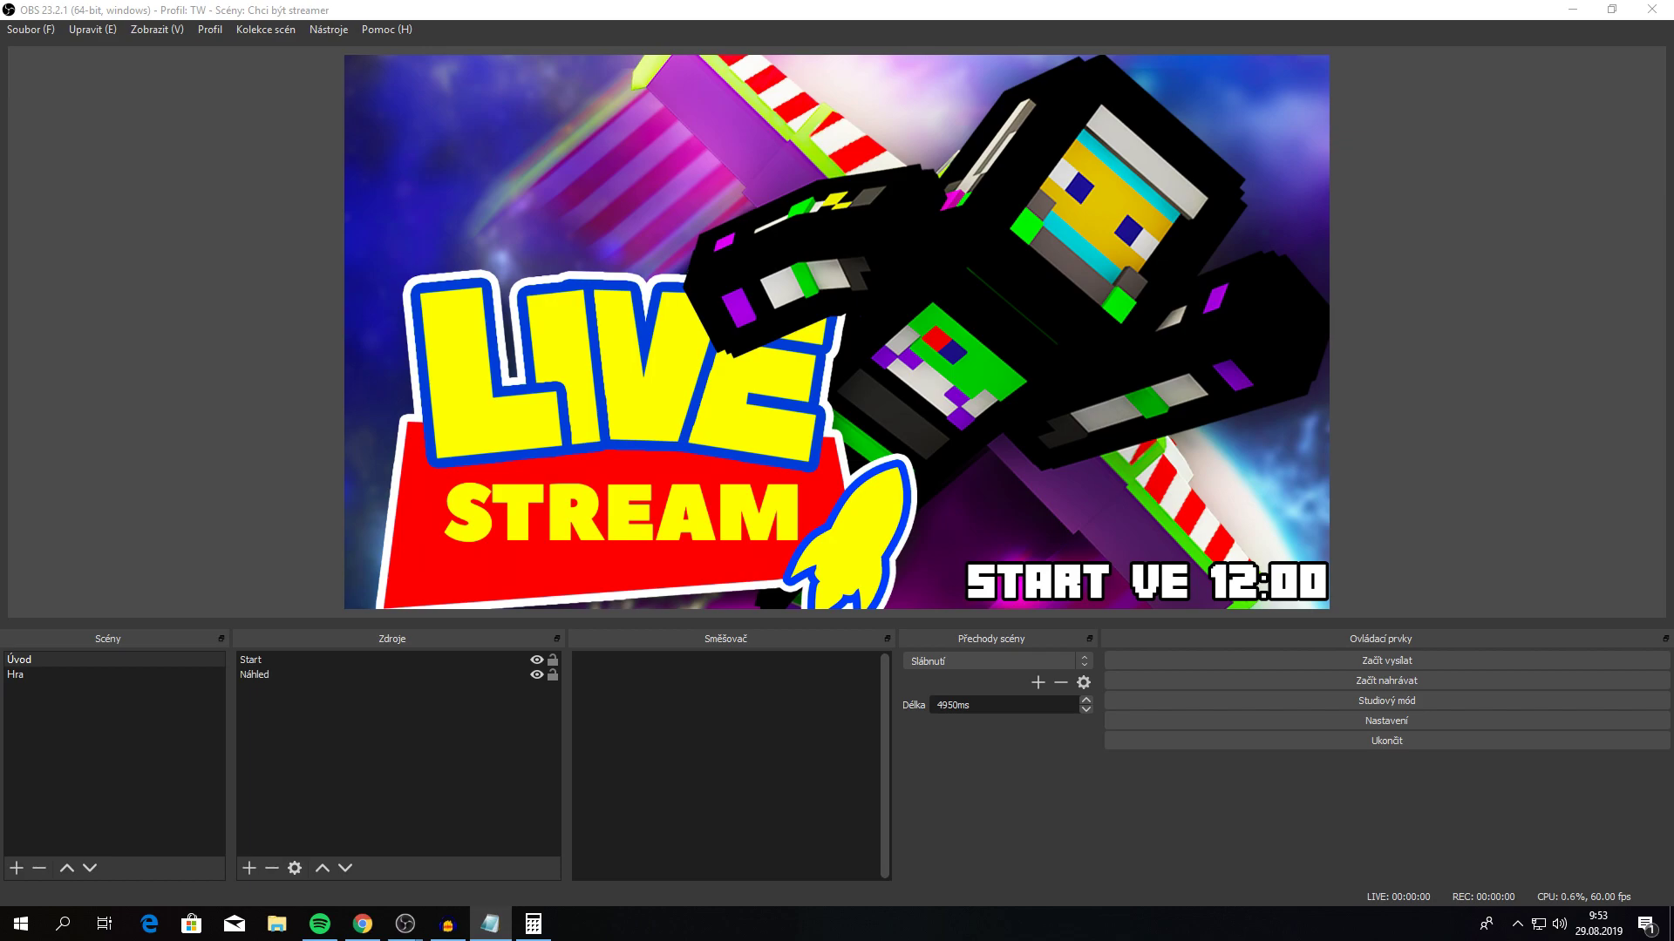
Review the general settings without changing them and switch to the Hra scene.
click(1413, 721)
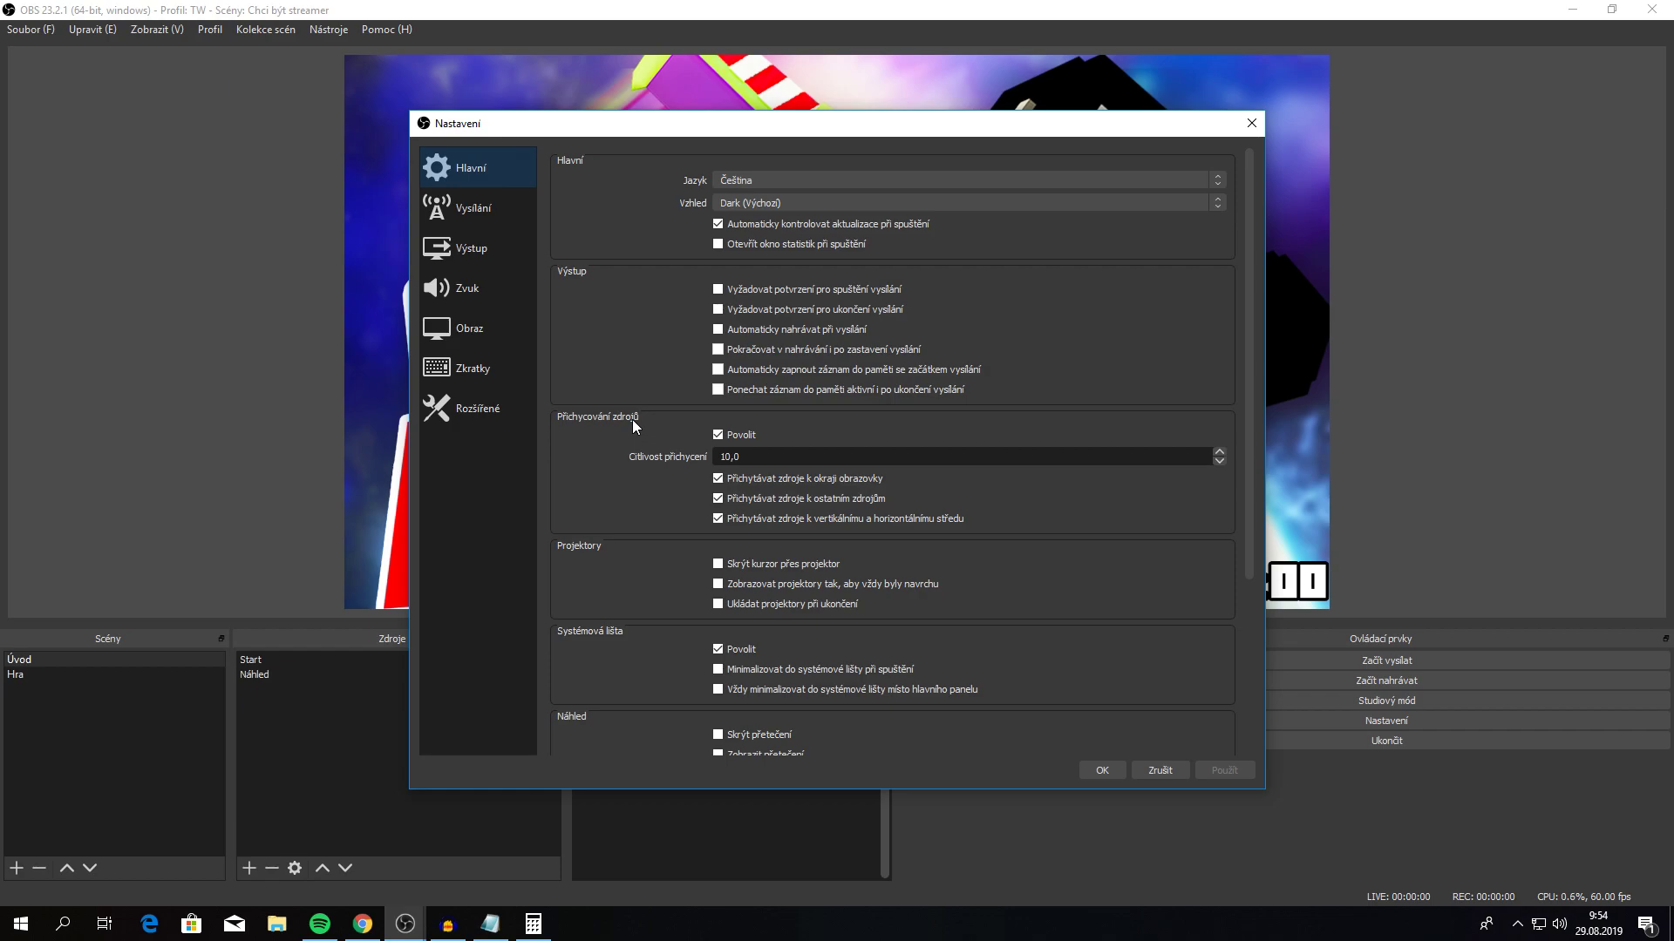
click(1102, 768)
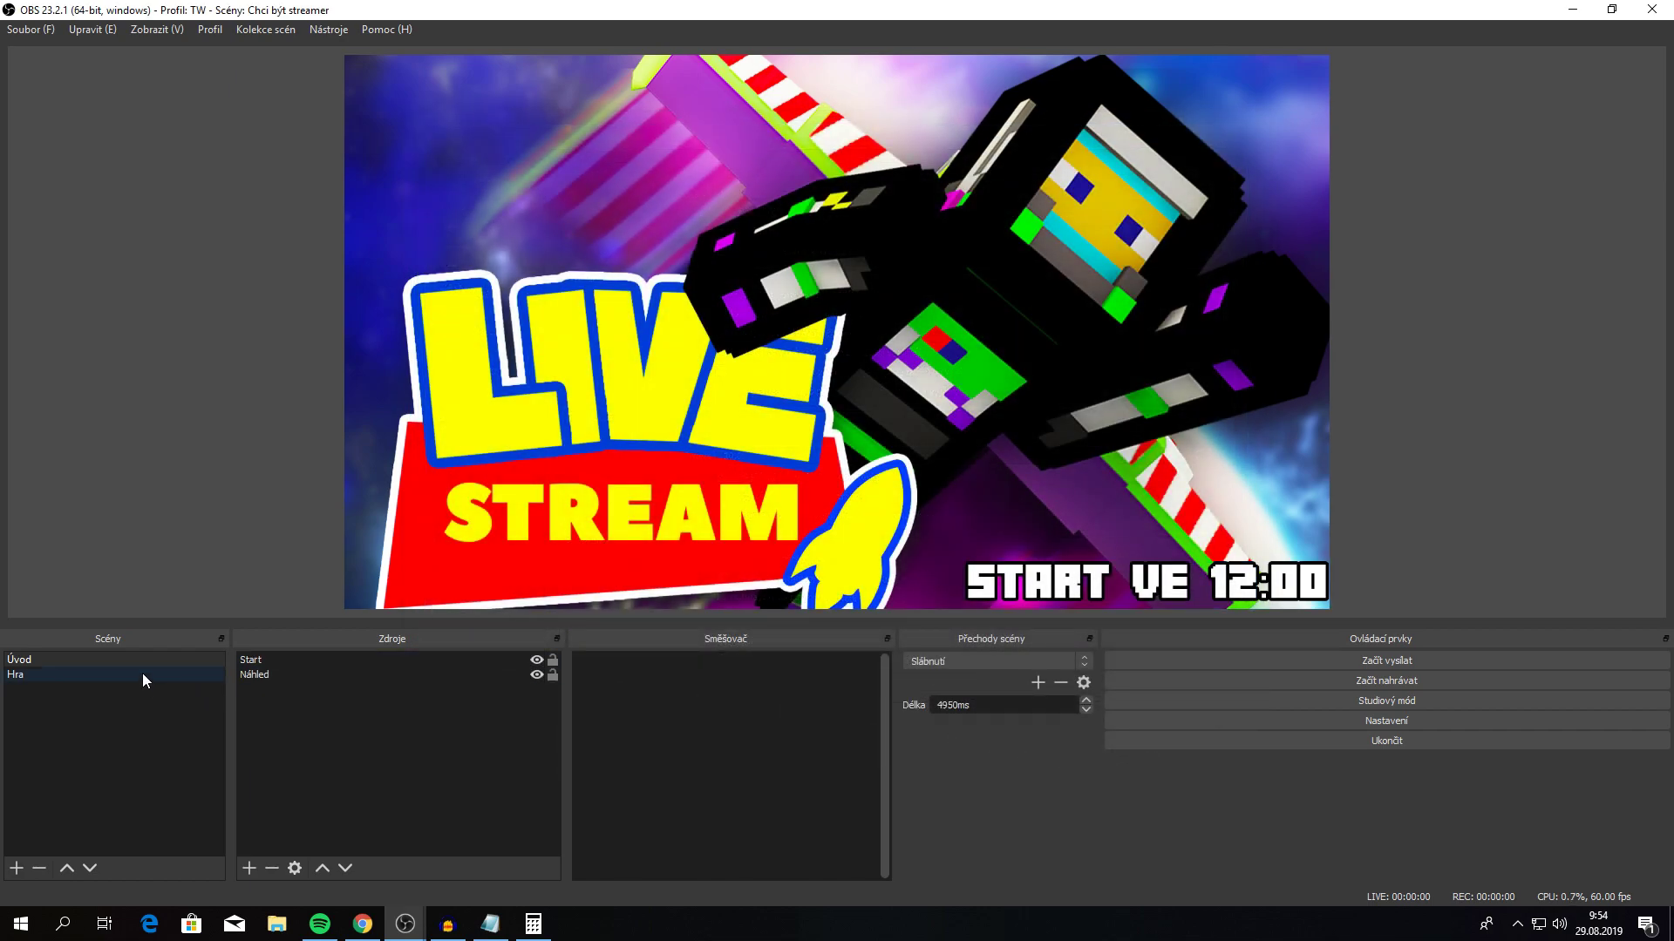
click(143, 674)
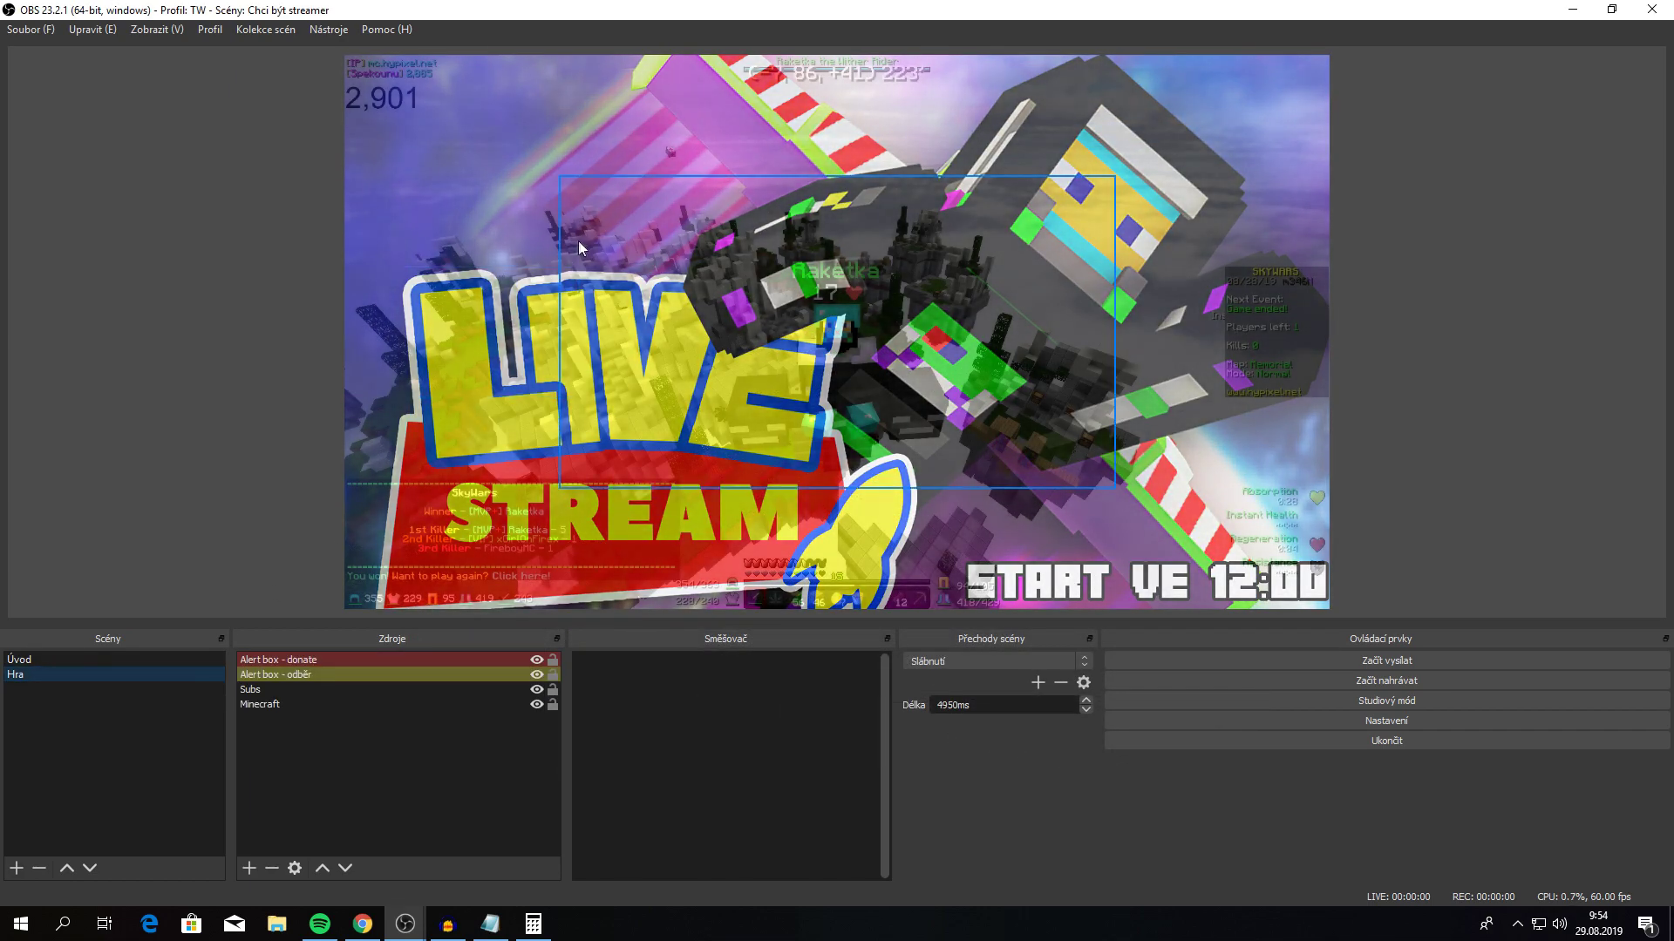
click(372, 287)
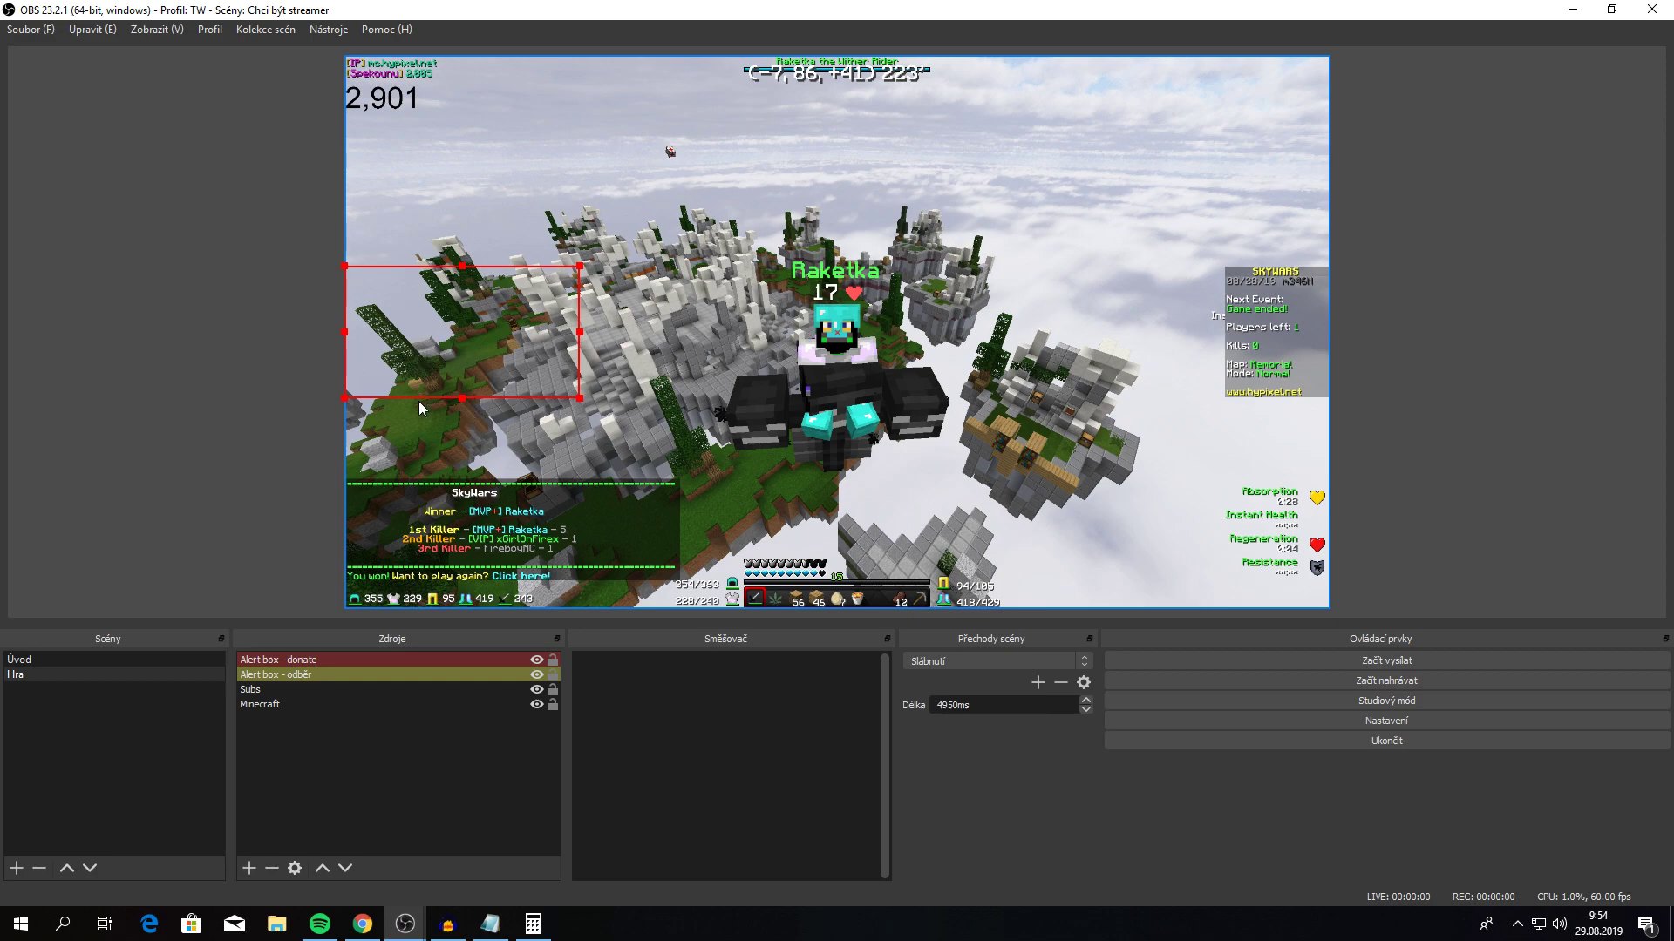
Try the subscriber counter in the upper-left corner of the Hra canvas and preview the transition to Úvod and back.
mouse_move(385, 109)
mouse_down()
mouse_move(445, 200)
mouse_move(450, 264)
mouse_move(493, 265)
mouse_move(453, 267)
mouse_move(451, 230)
mouse_move(454, 248)
mouse_move(426, 252)
mouse_move(472, 259)
mouse_move(441, 265)
mouse_move(575, 262)
mouse_move(449, 255)
mouse_move(539, 216)
mouse_move(484, 161)
mouse_move(363, 143)
mouse_move(371, 90)
mouse_up()
click(247, 228)
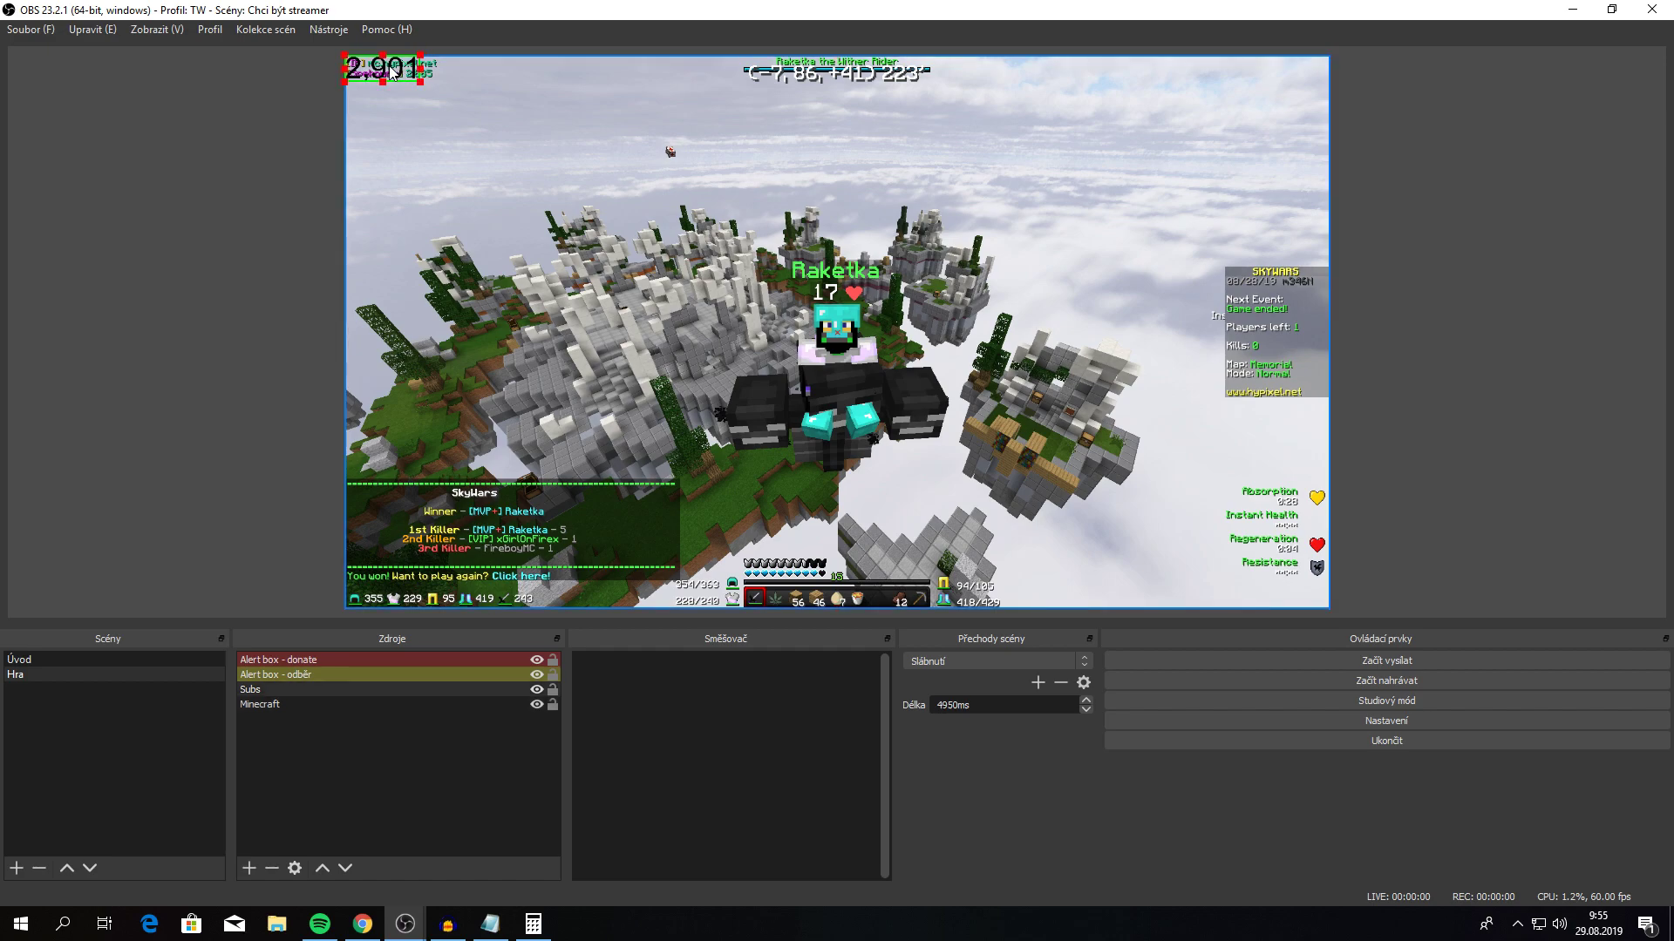
click(35, 660)
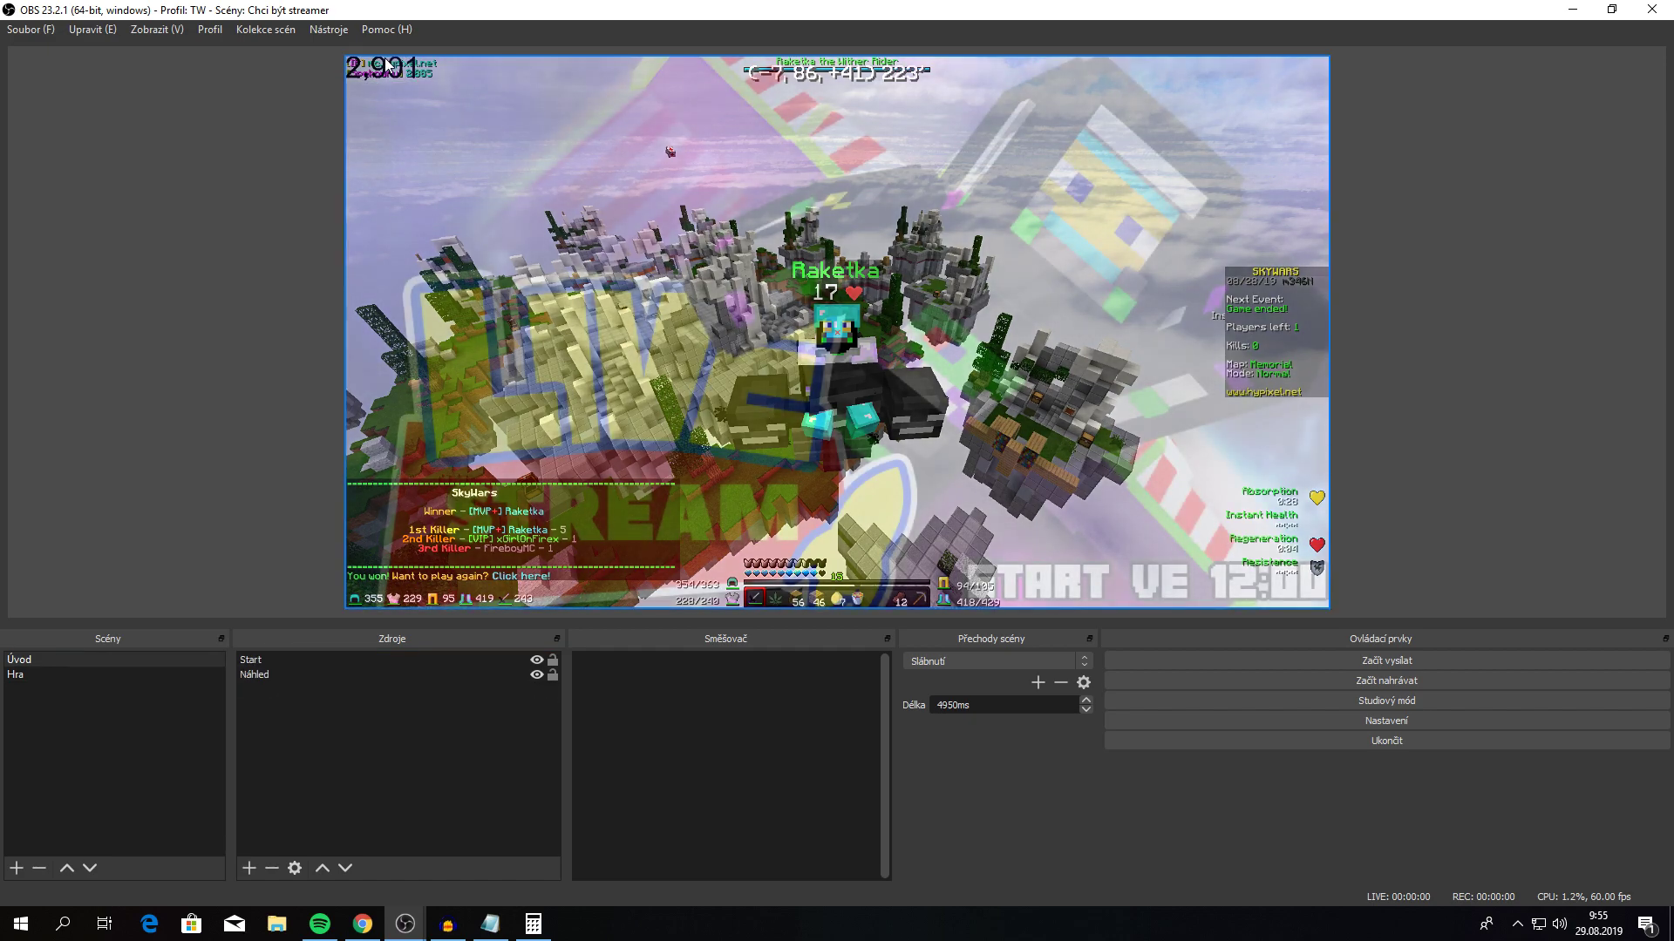
click(53, 675)
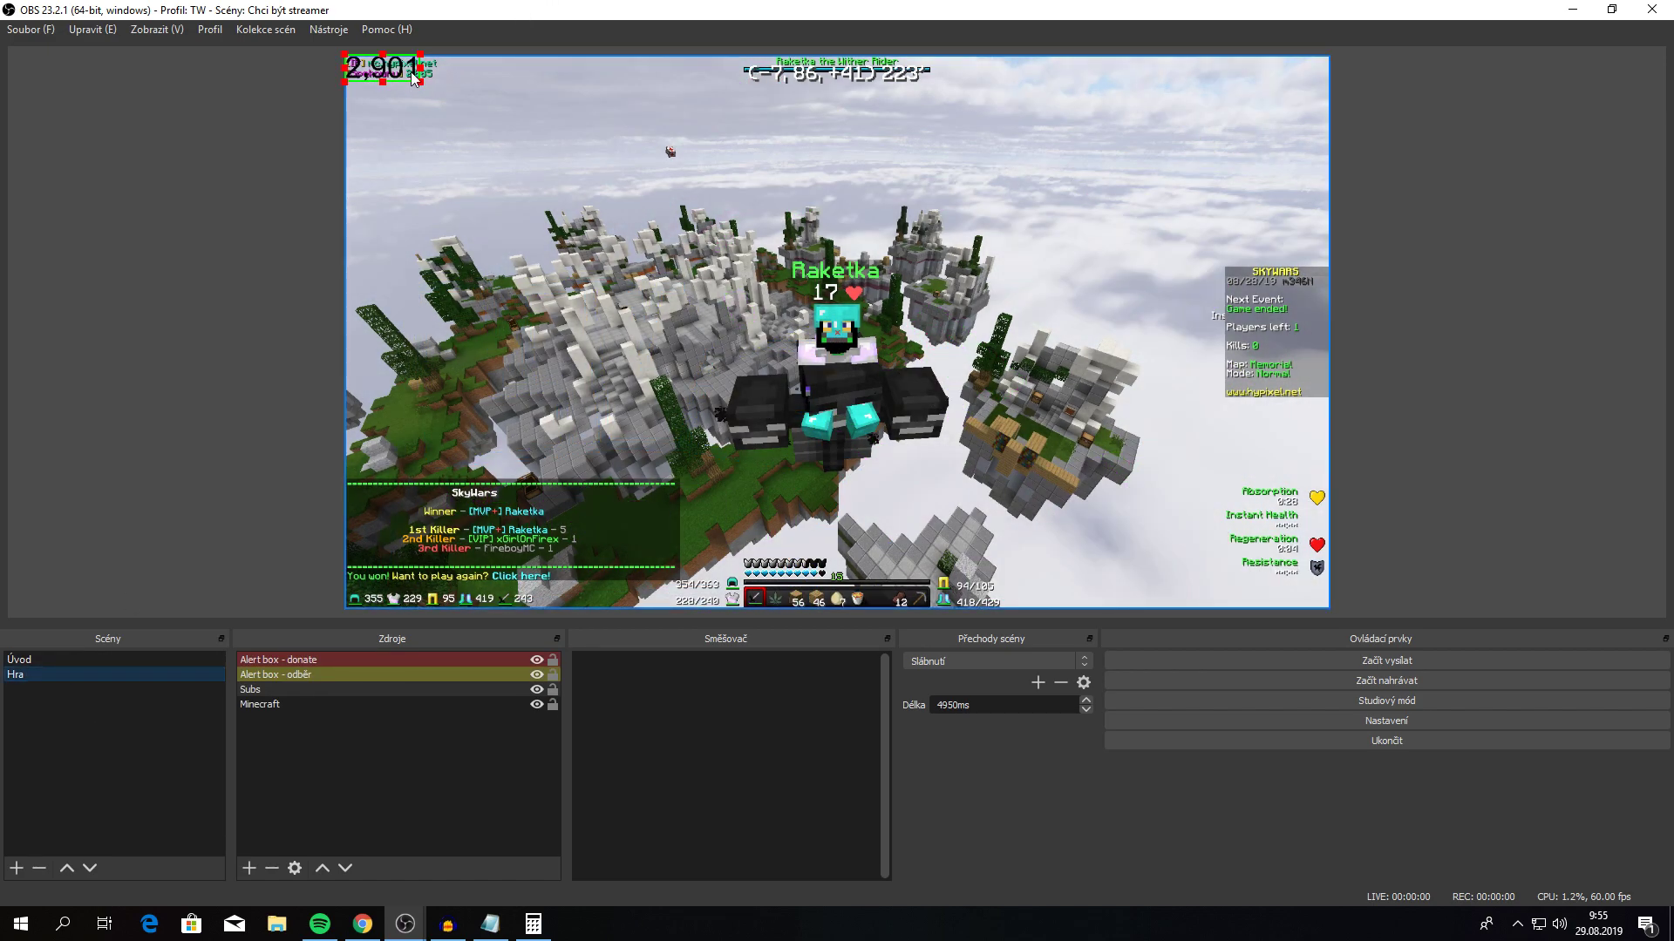
Reposition the subscriber counter at the top edge of the Hra canvas, just left of the game's coordinates text.
drag(408, 75, 404, 102)
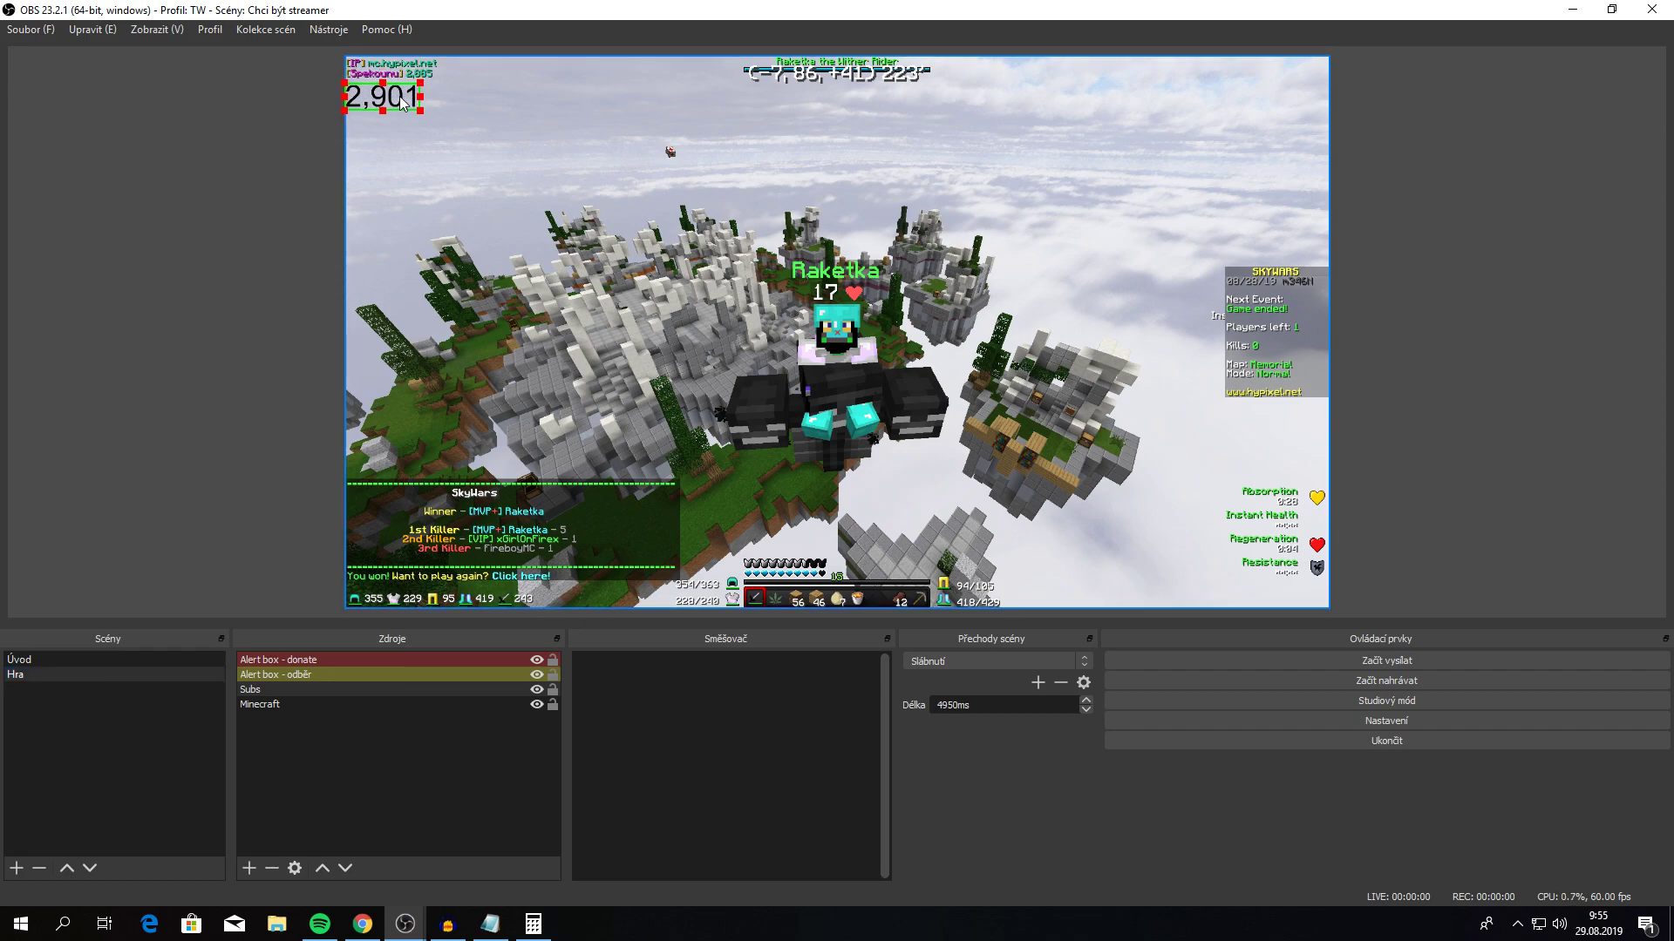
drag(402, 104, 633, 88)
drag(647, 77, 1319, 334)
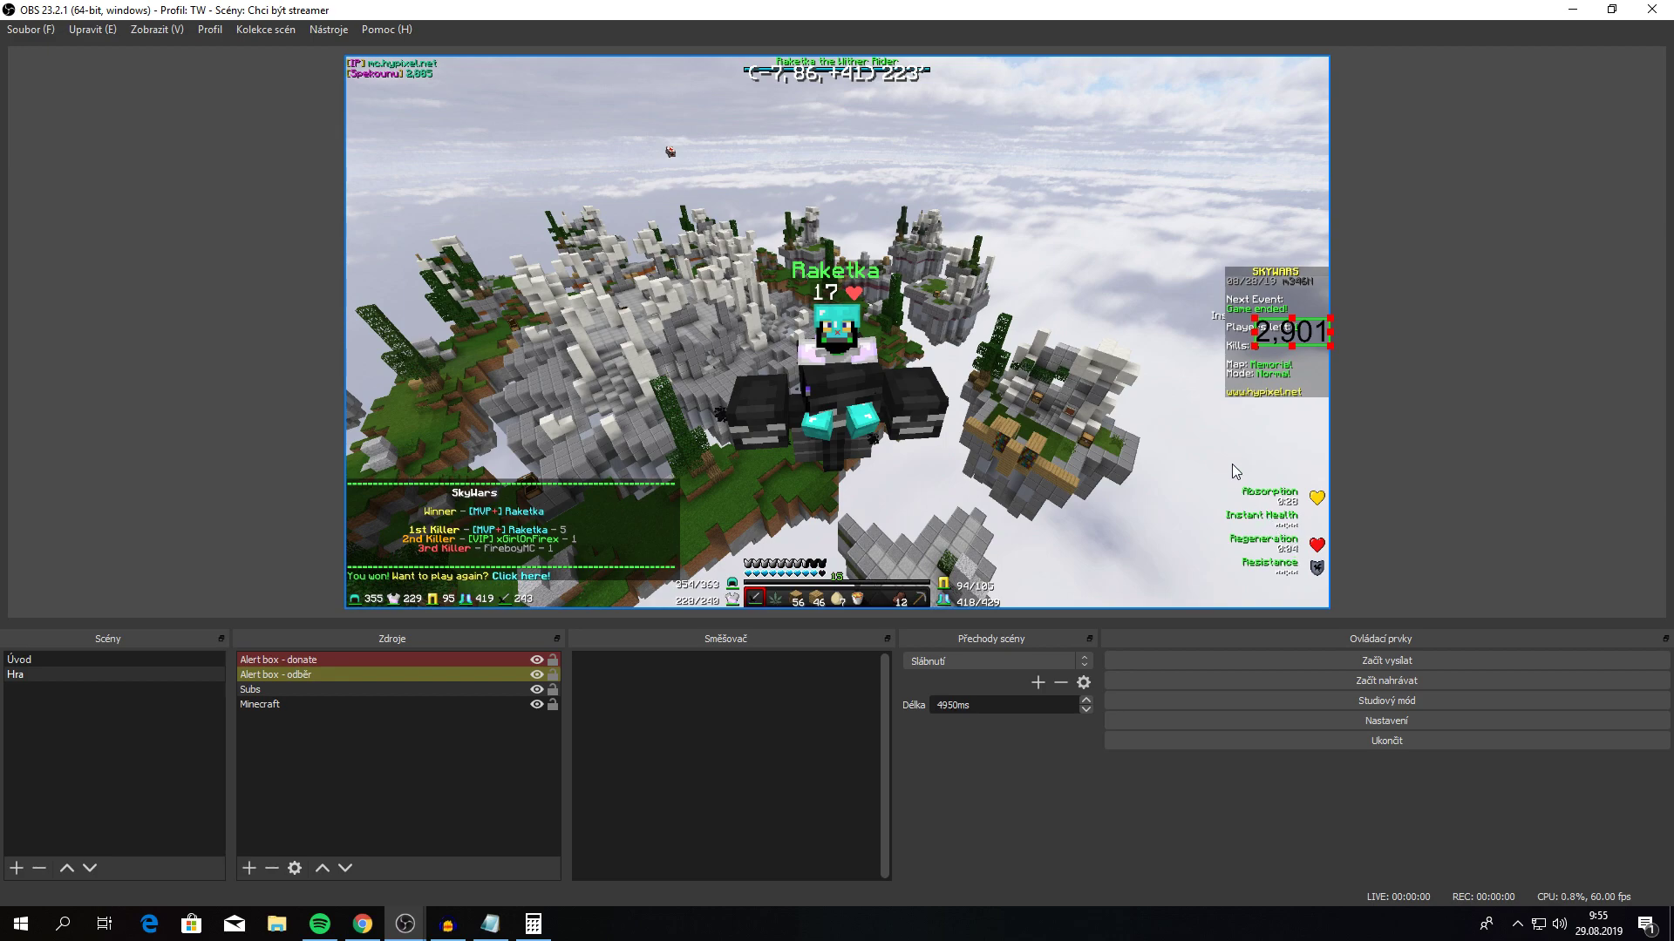
drag(1296, 327, 669, 65)
In the streaming settings, choose YouTube / YouTube Gaming as the service and select the contents of the stream key field.
click(1319, 715)
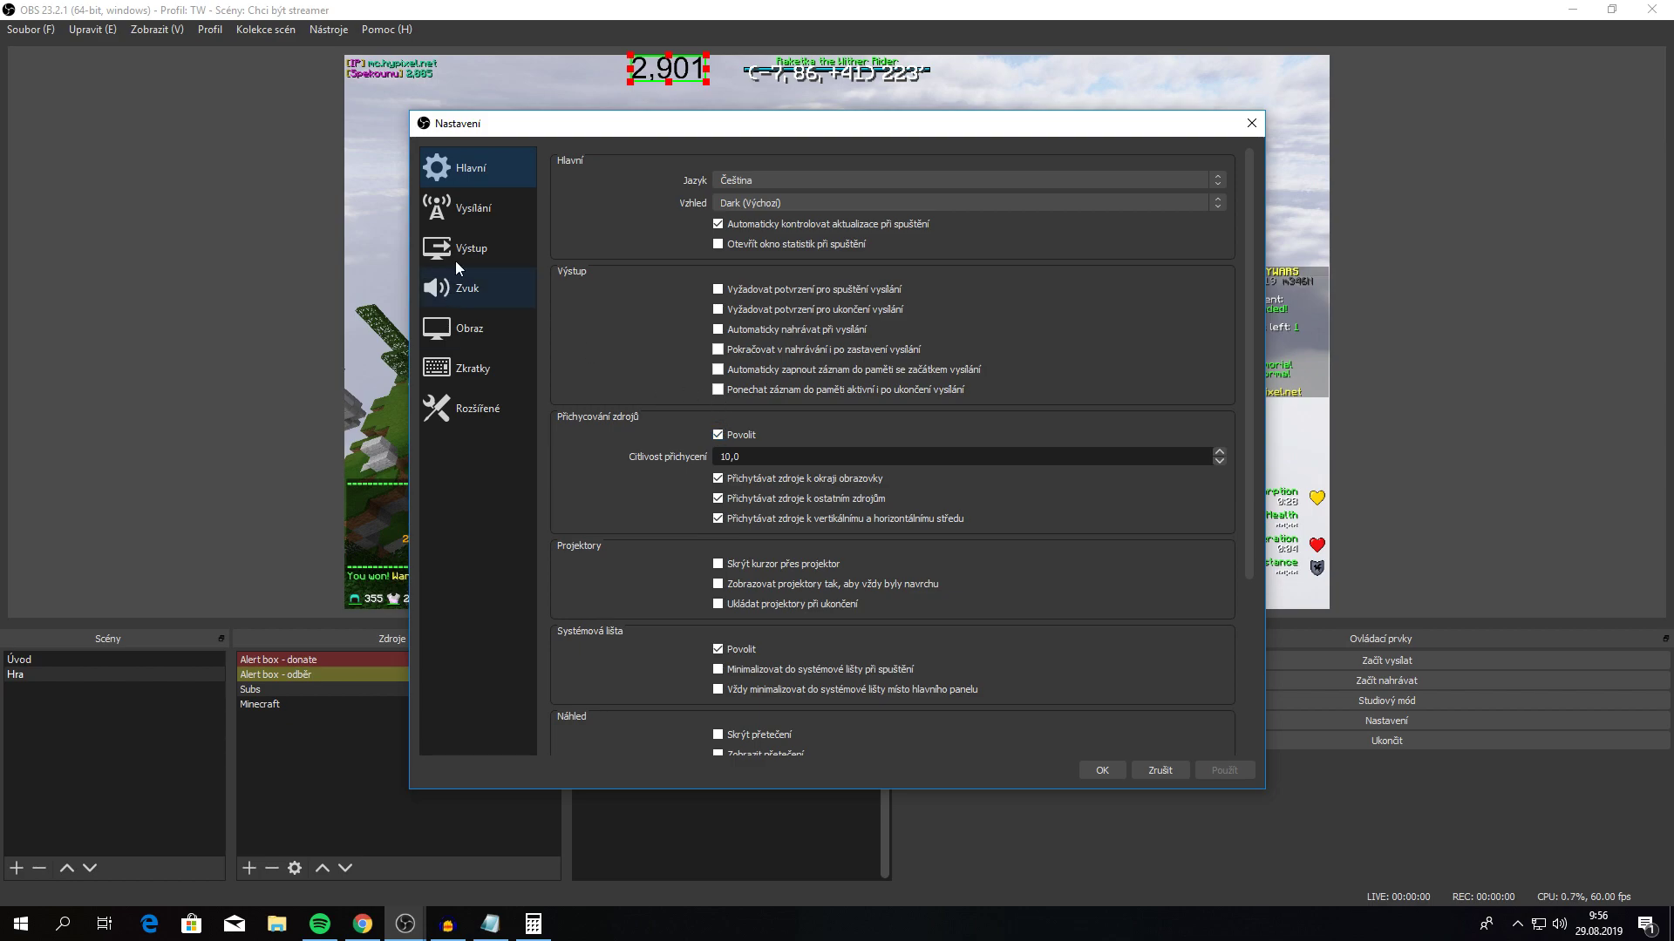
click(486, 209)
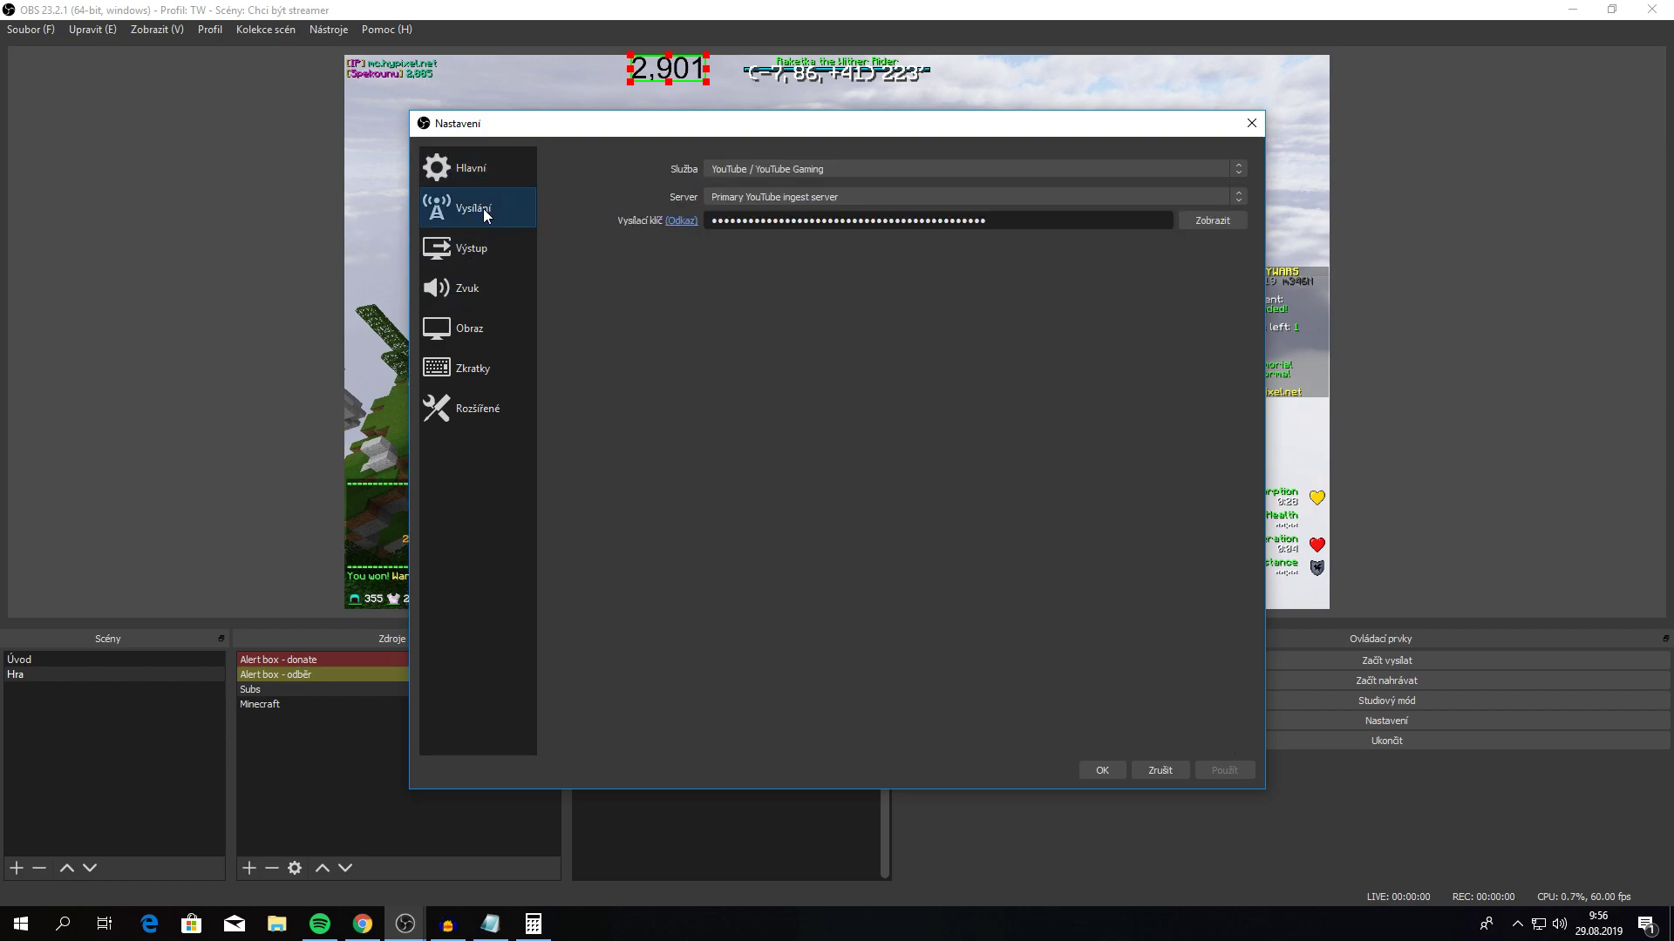
click(830, 169)
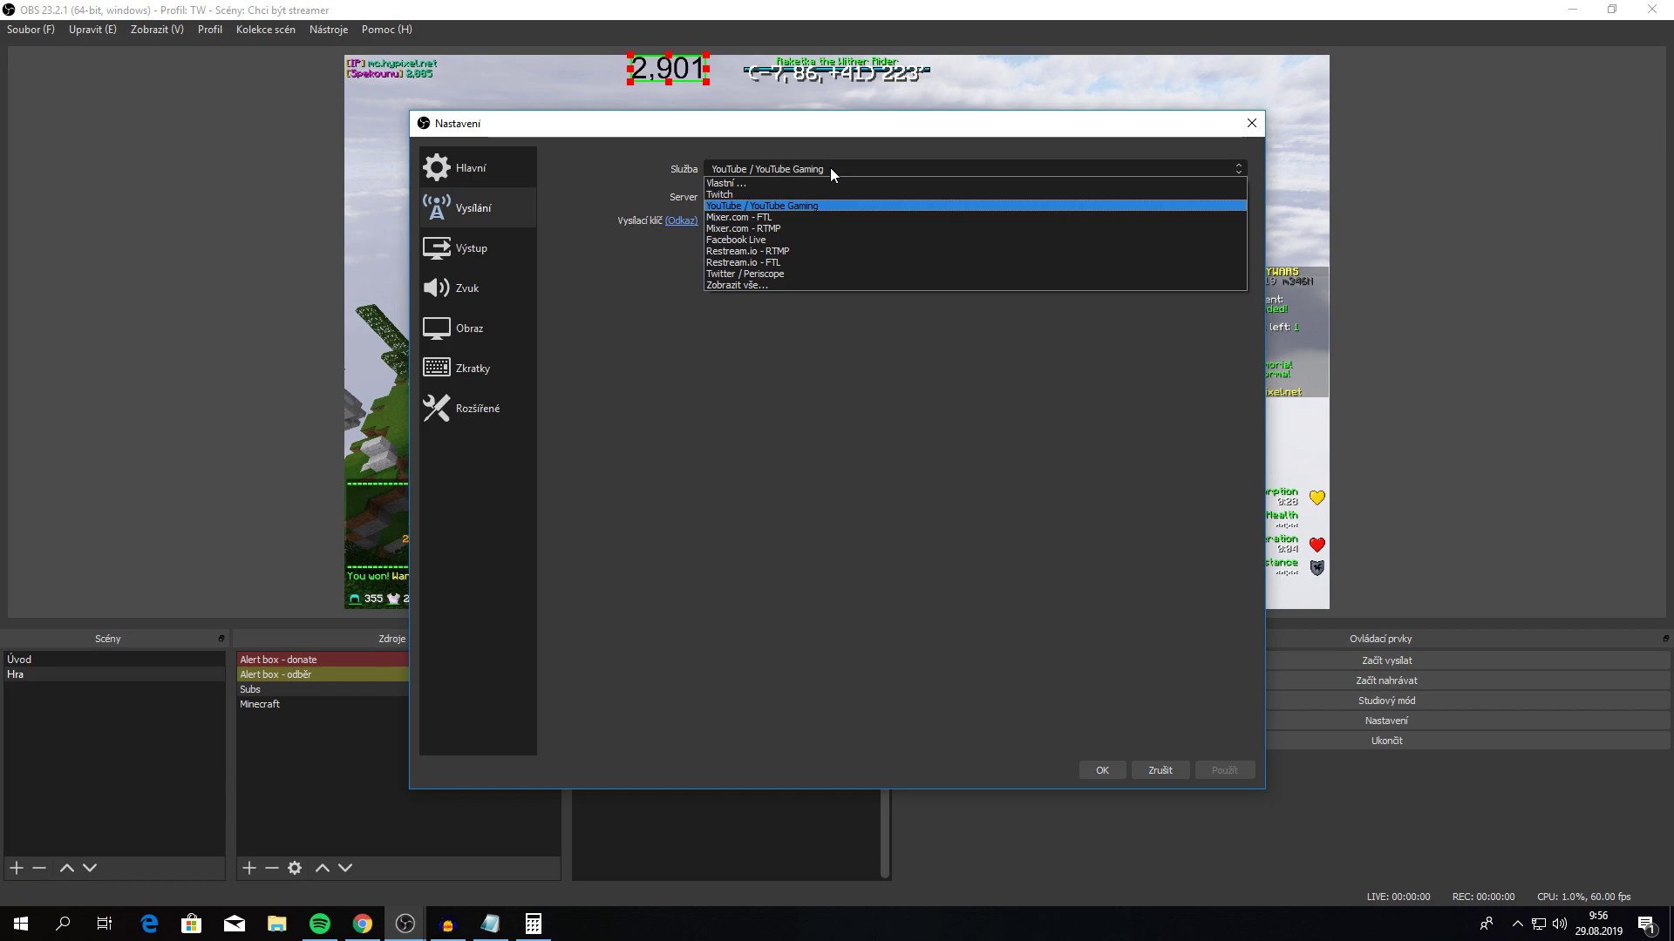
click(741, 208)
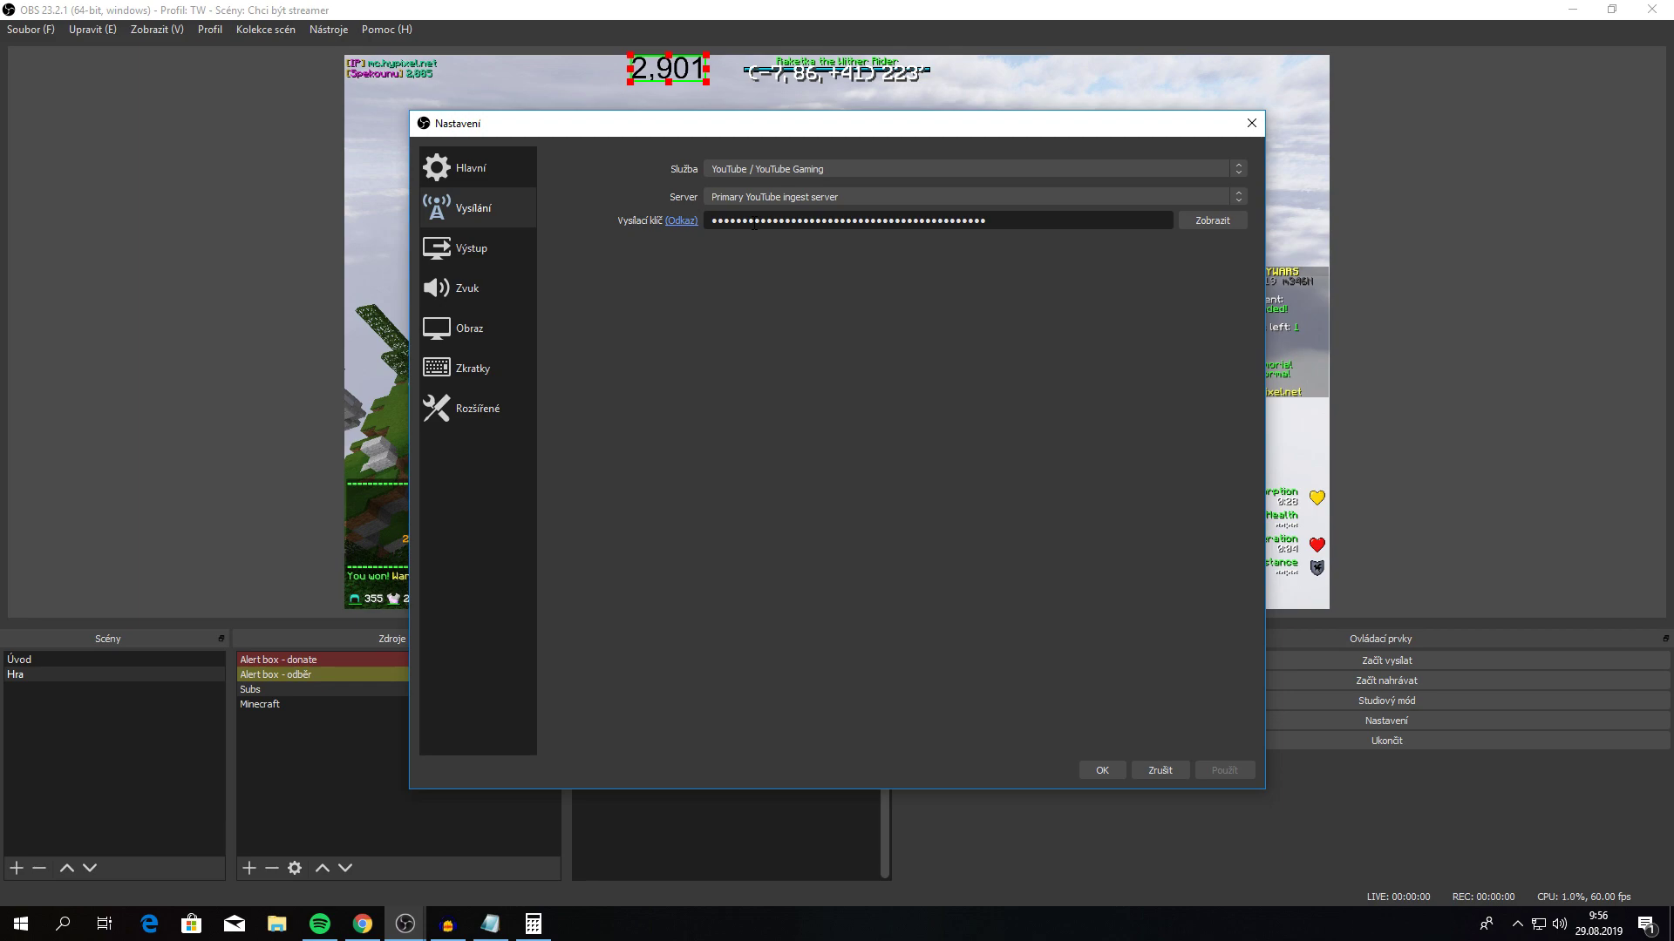
double_click(741, 223)
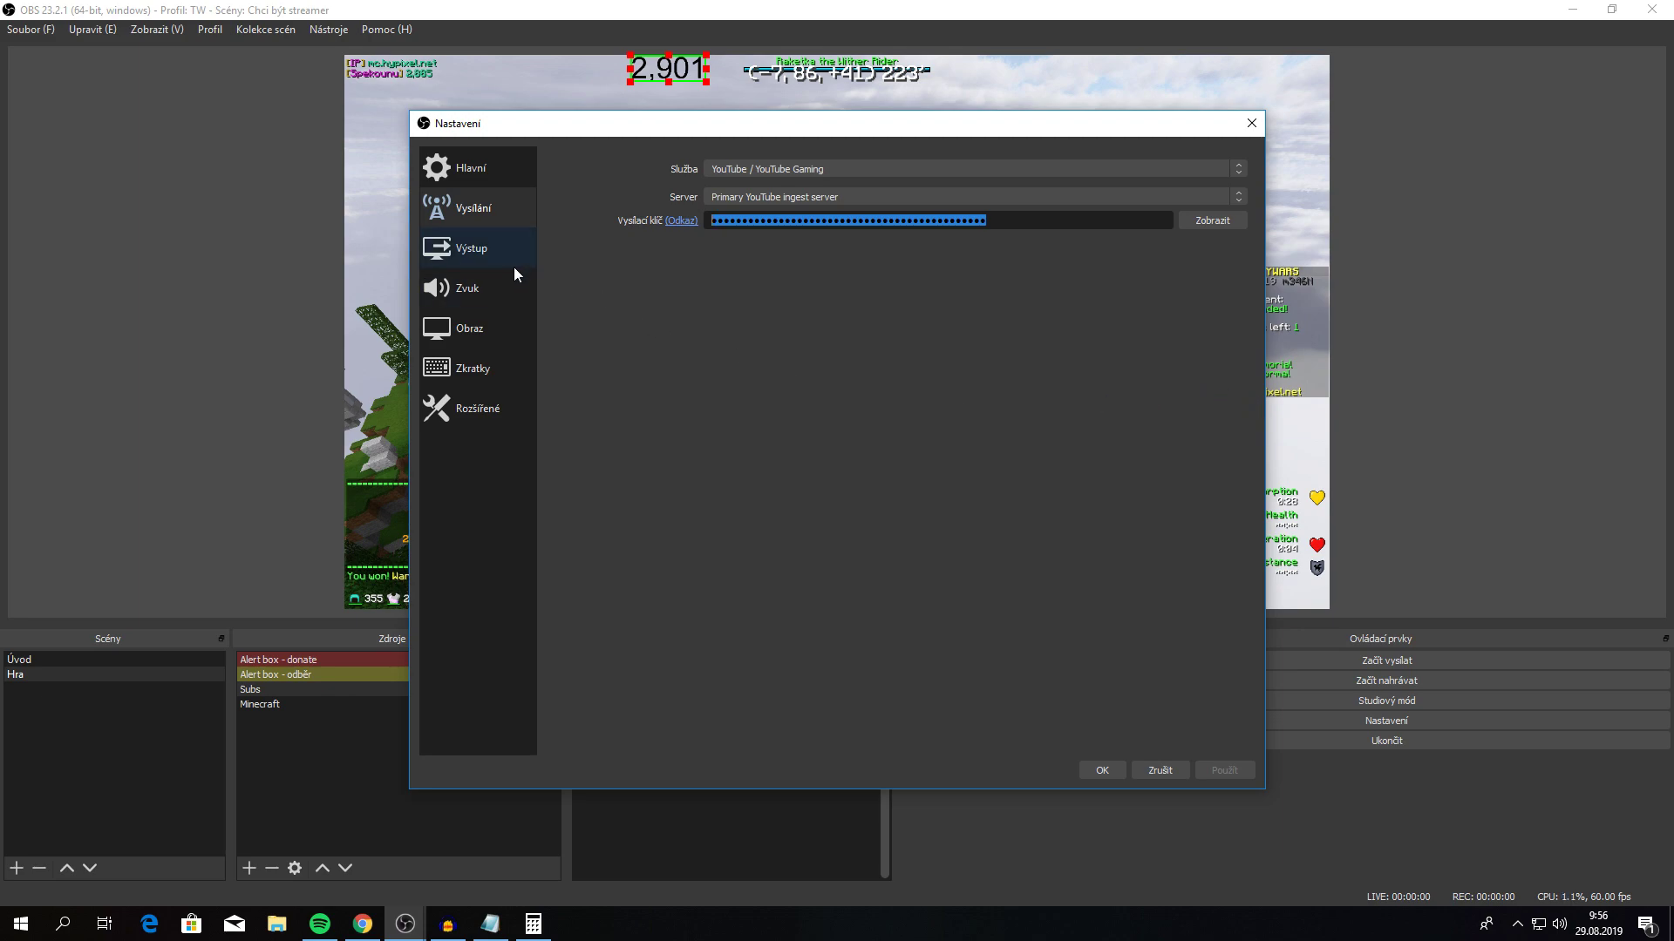
Try the Rozšířené output mode with the NVIDIA NVENC H.264 (new) encoder and return to Jednoduché mode.
click(486, 249)
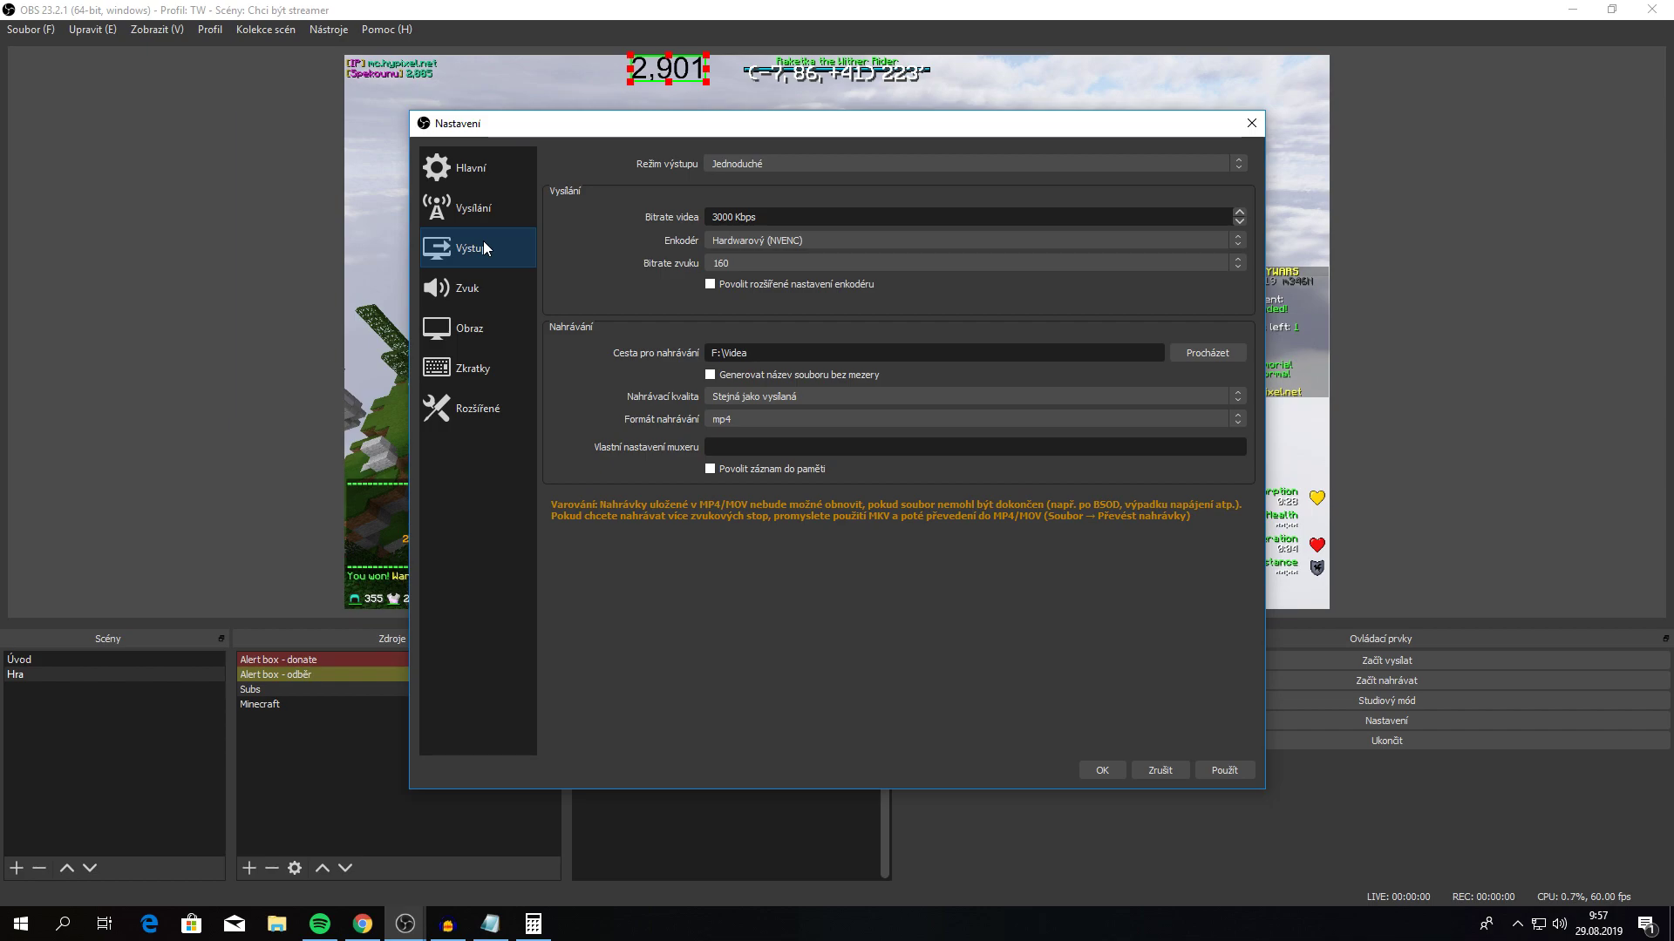
click(748, 166)
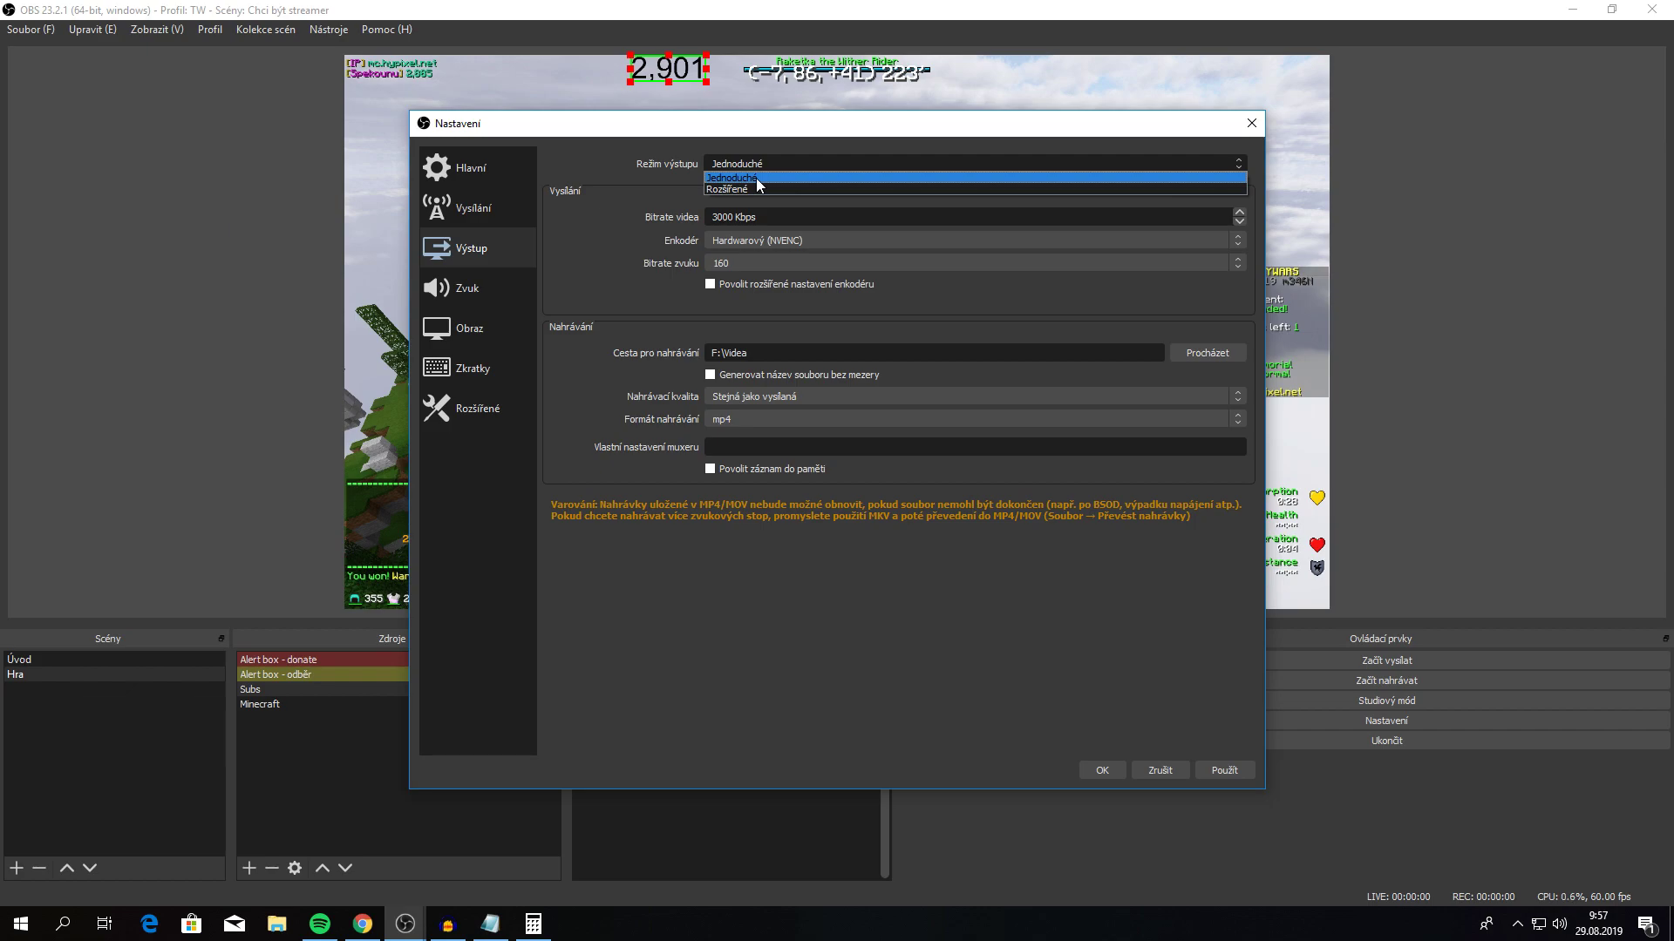
click(752, 186)
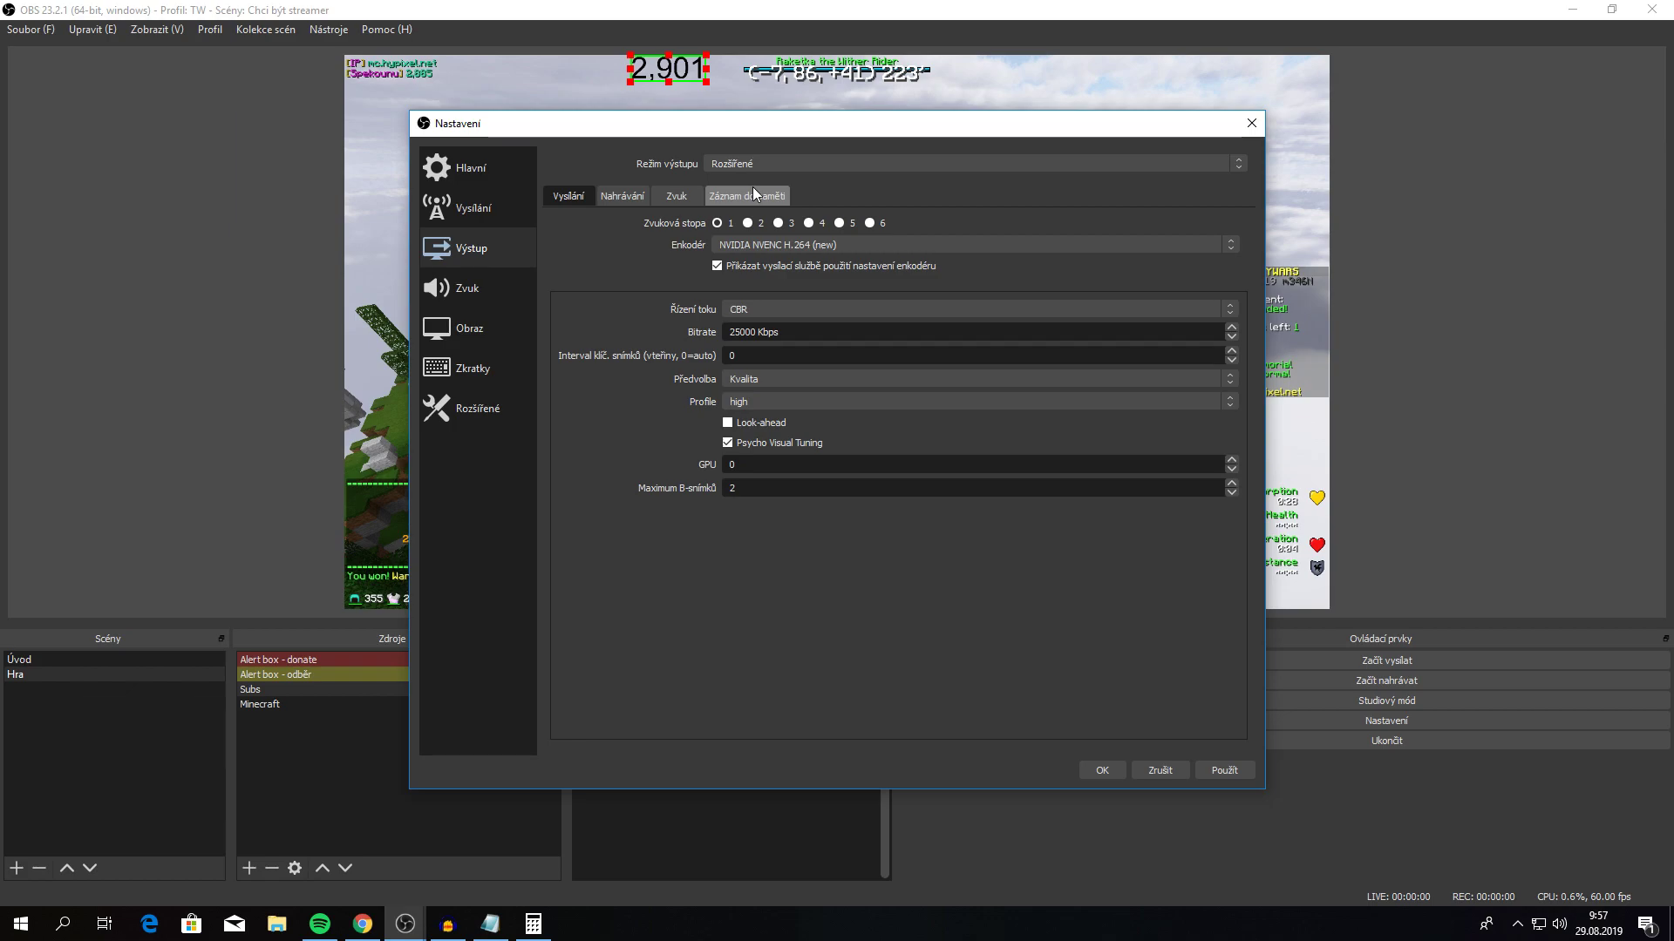
click(745, 239)
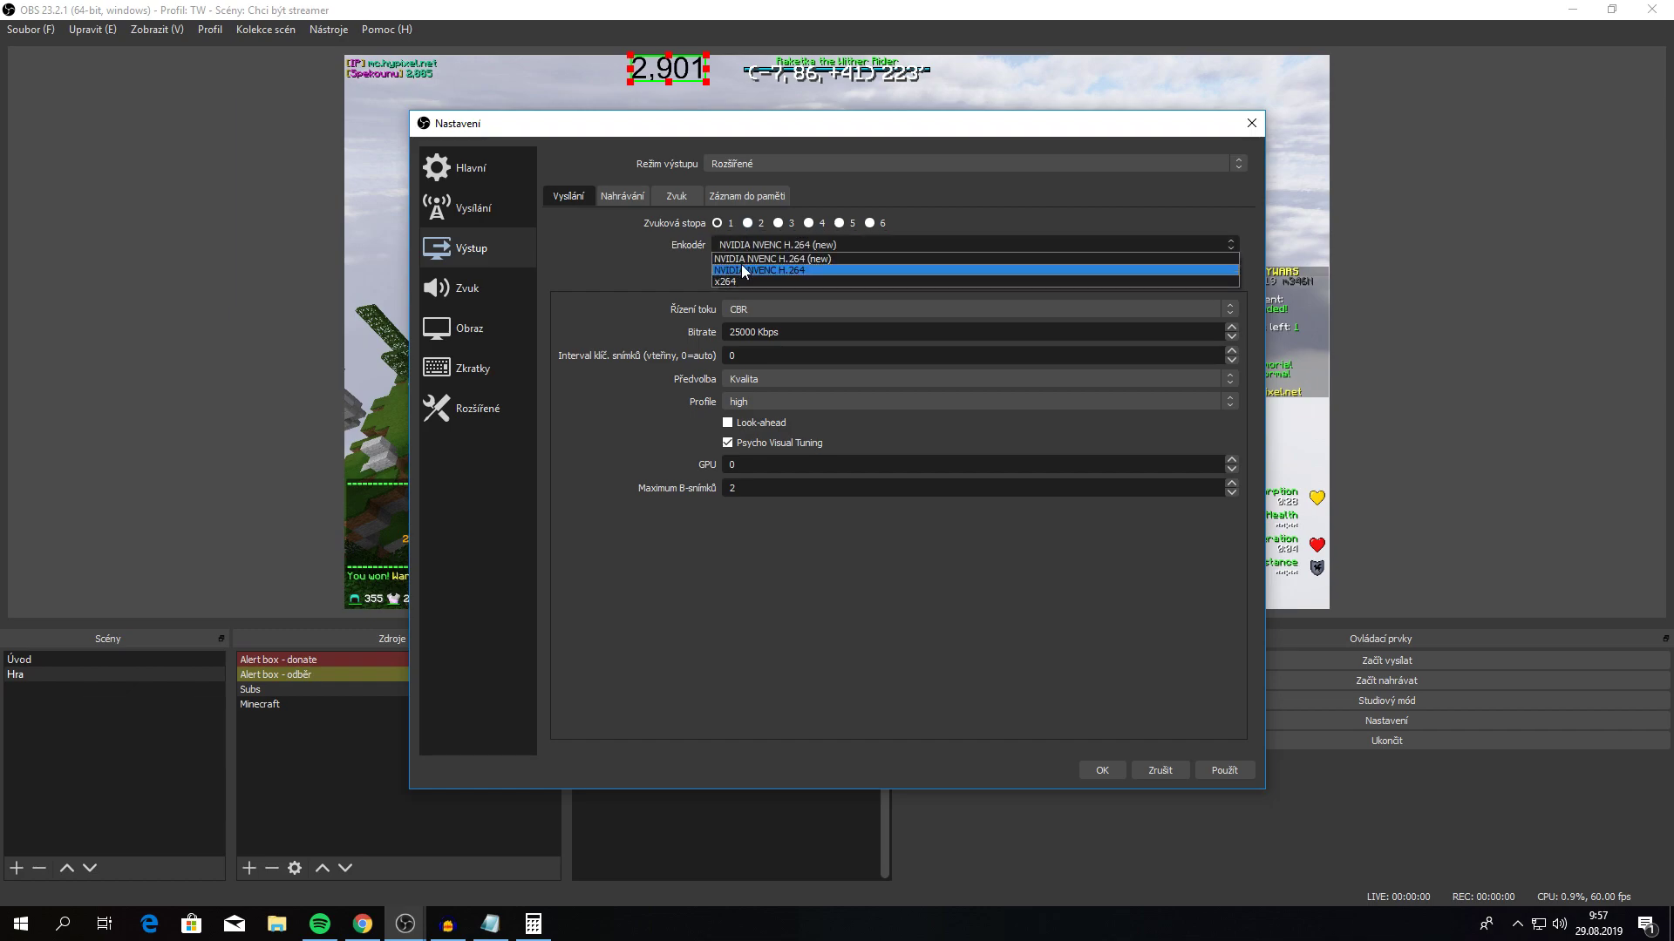
click(839, 260)
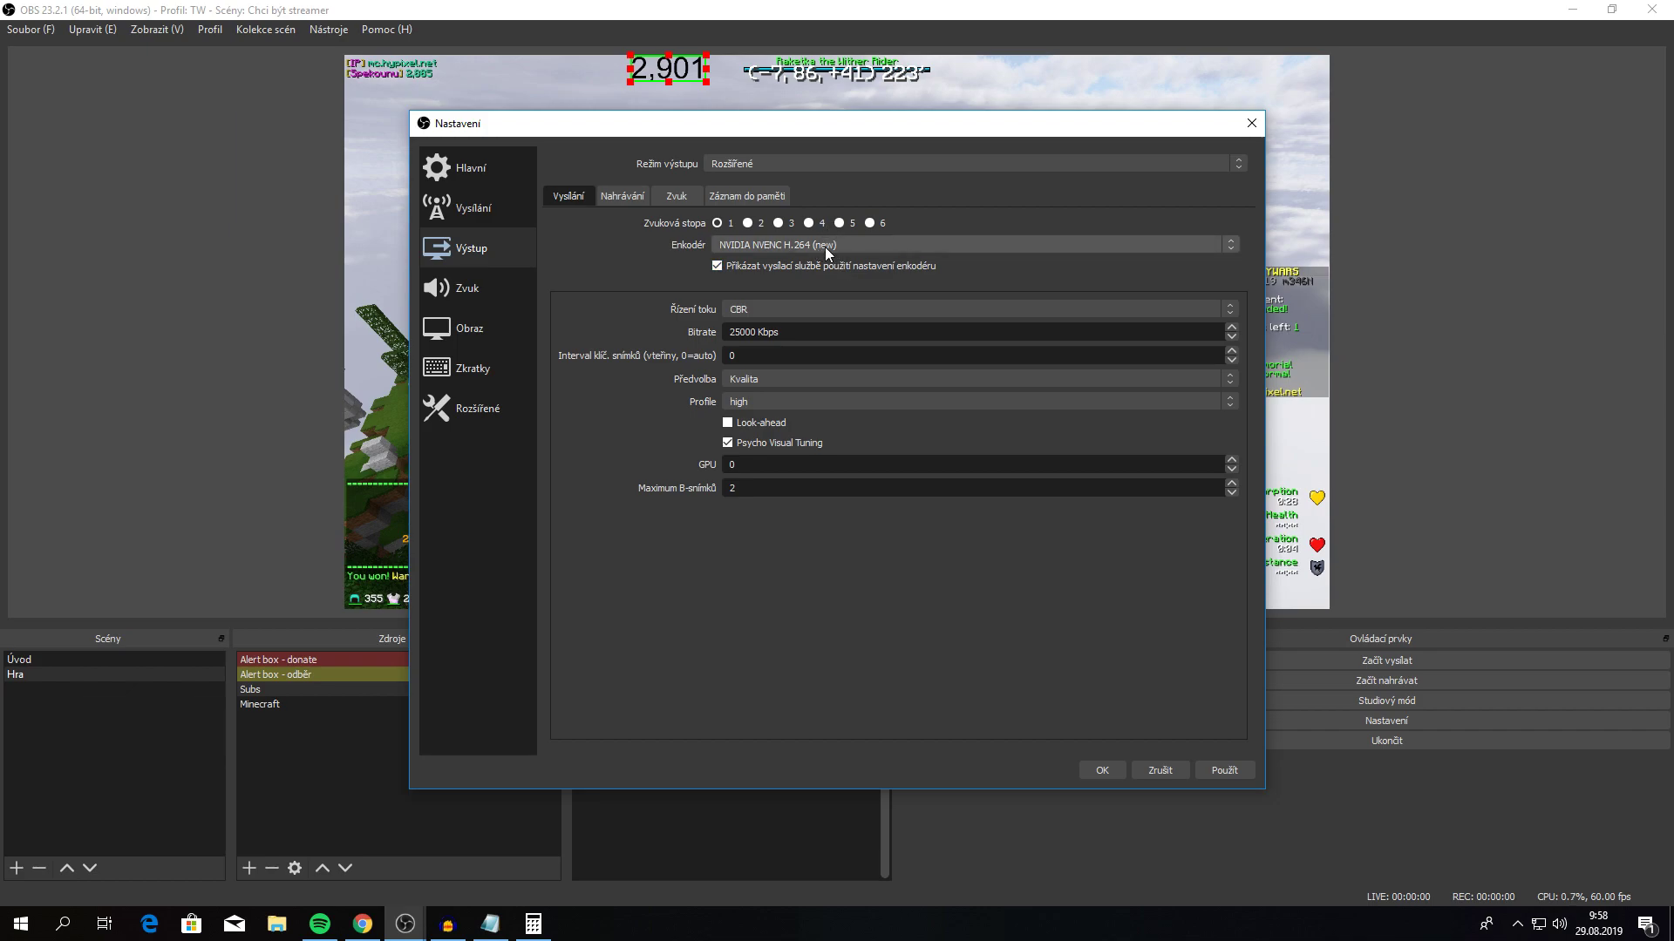
click(802, 163)
click(802, 180)
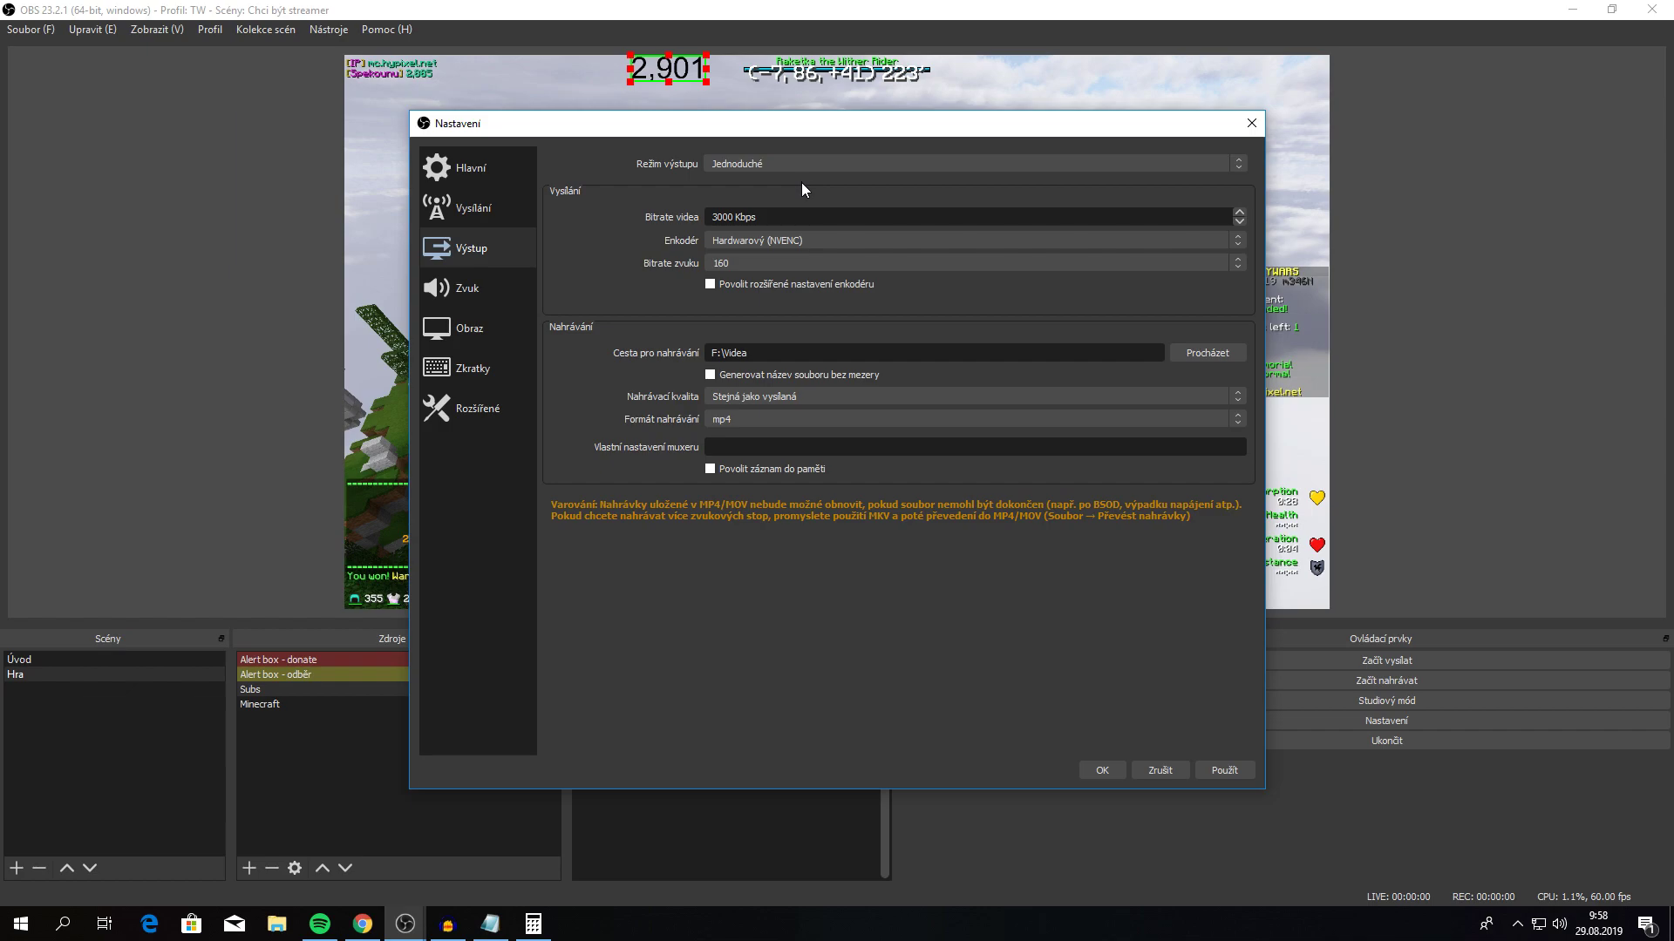
Choose the Hardwarový (NVENC) streaming encoder and set the video bitrate to 3600 Kbps.
click(799, 241)
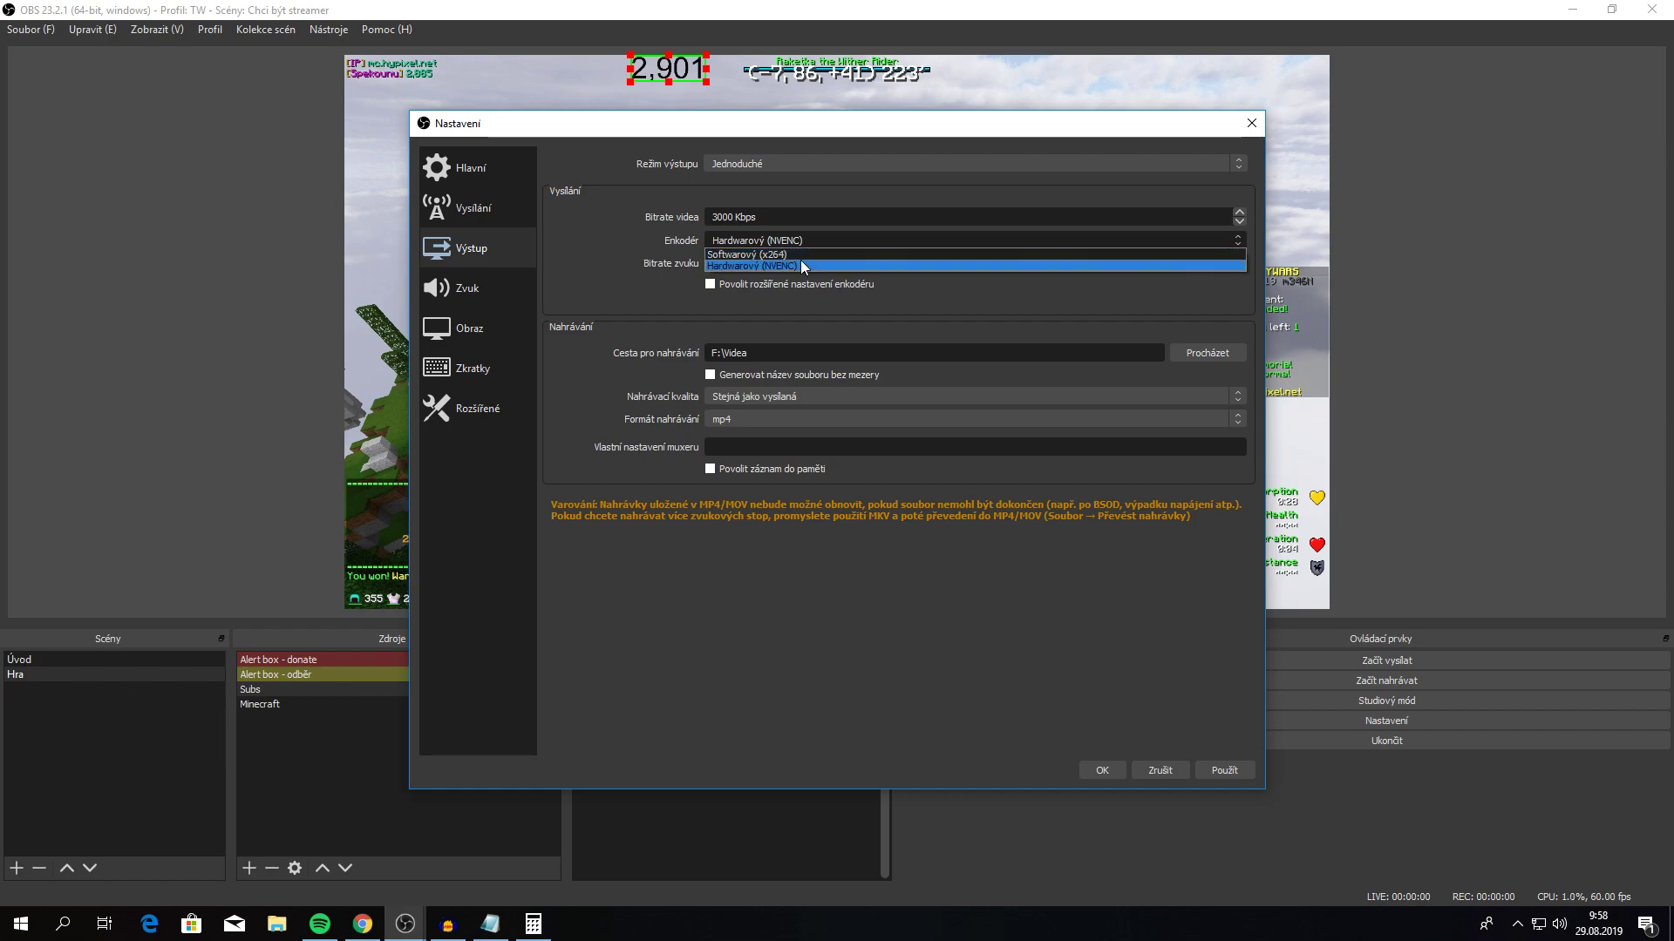
click(802, 263)
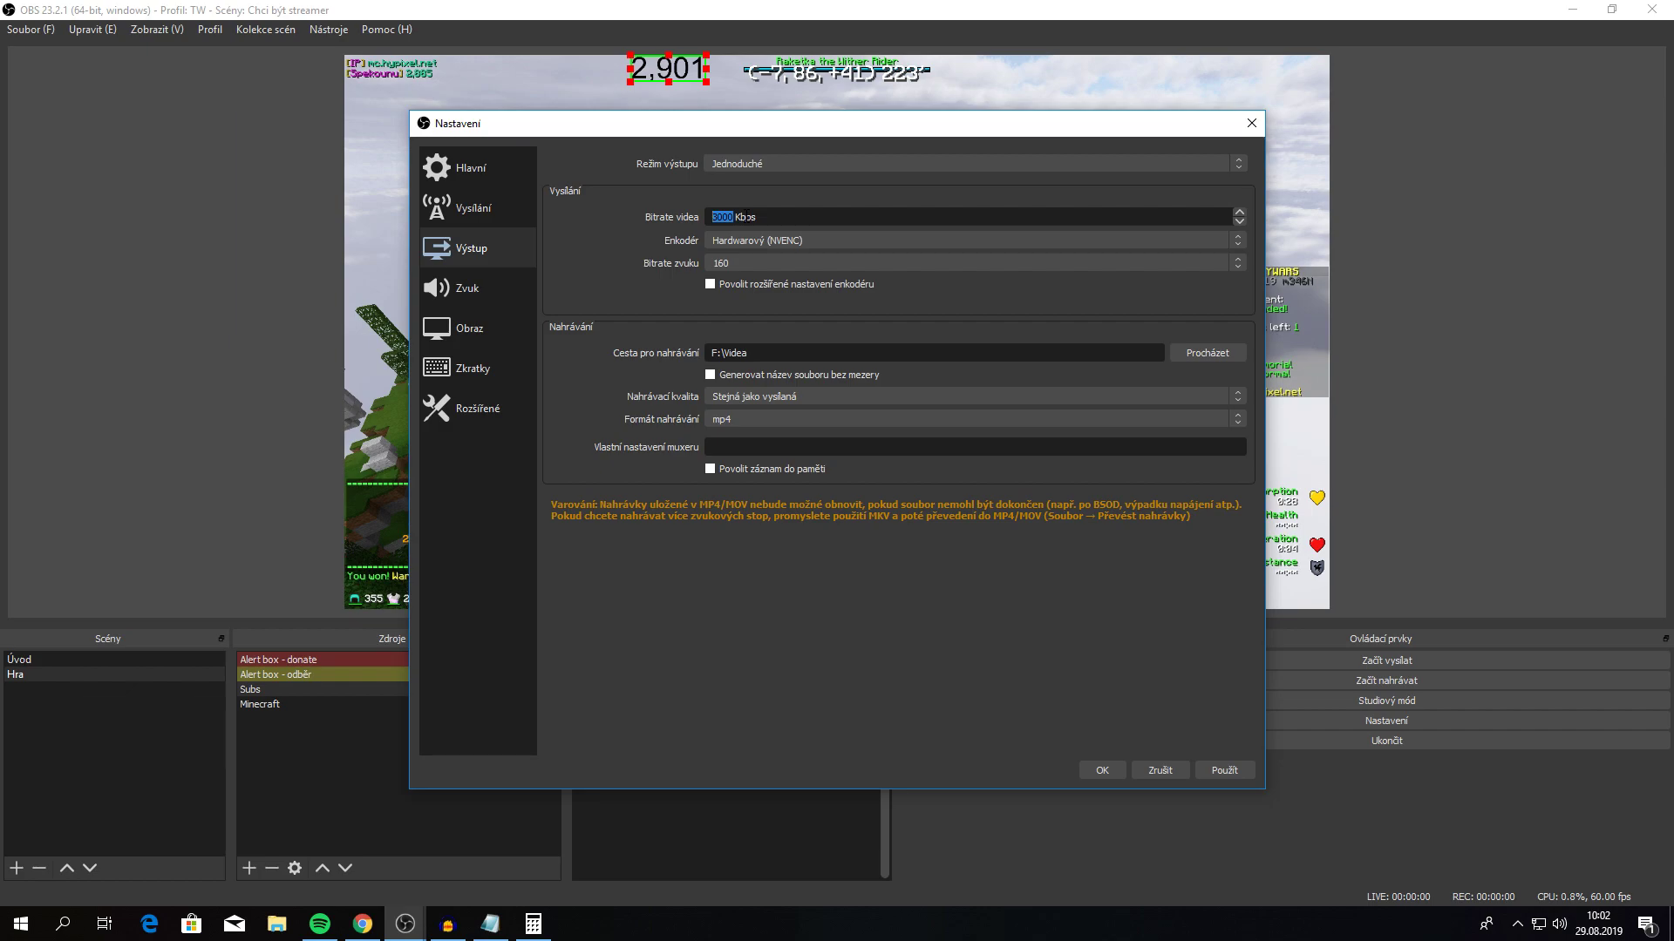
text(4600)
key(BackSpace)
key(BackSpace)
key(BackSpace)
key(BackSpace)
text(36)
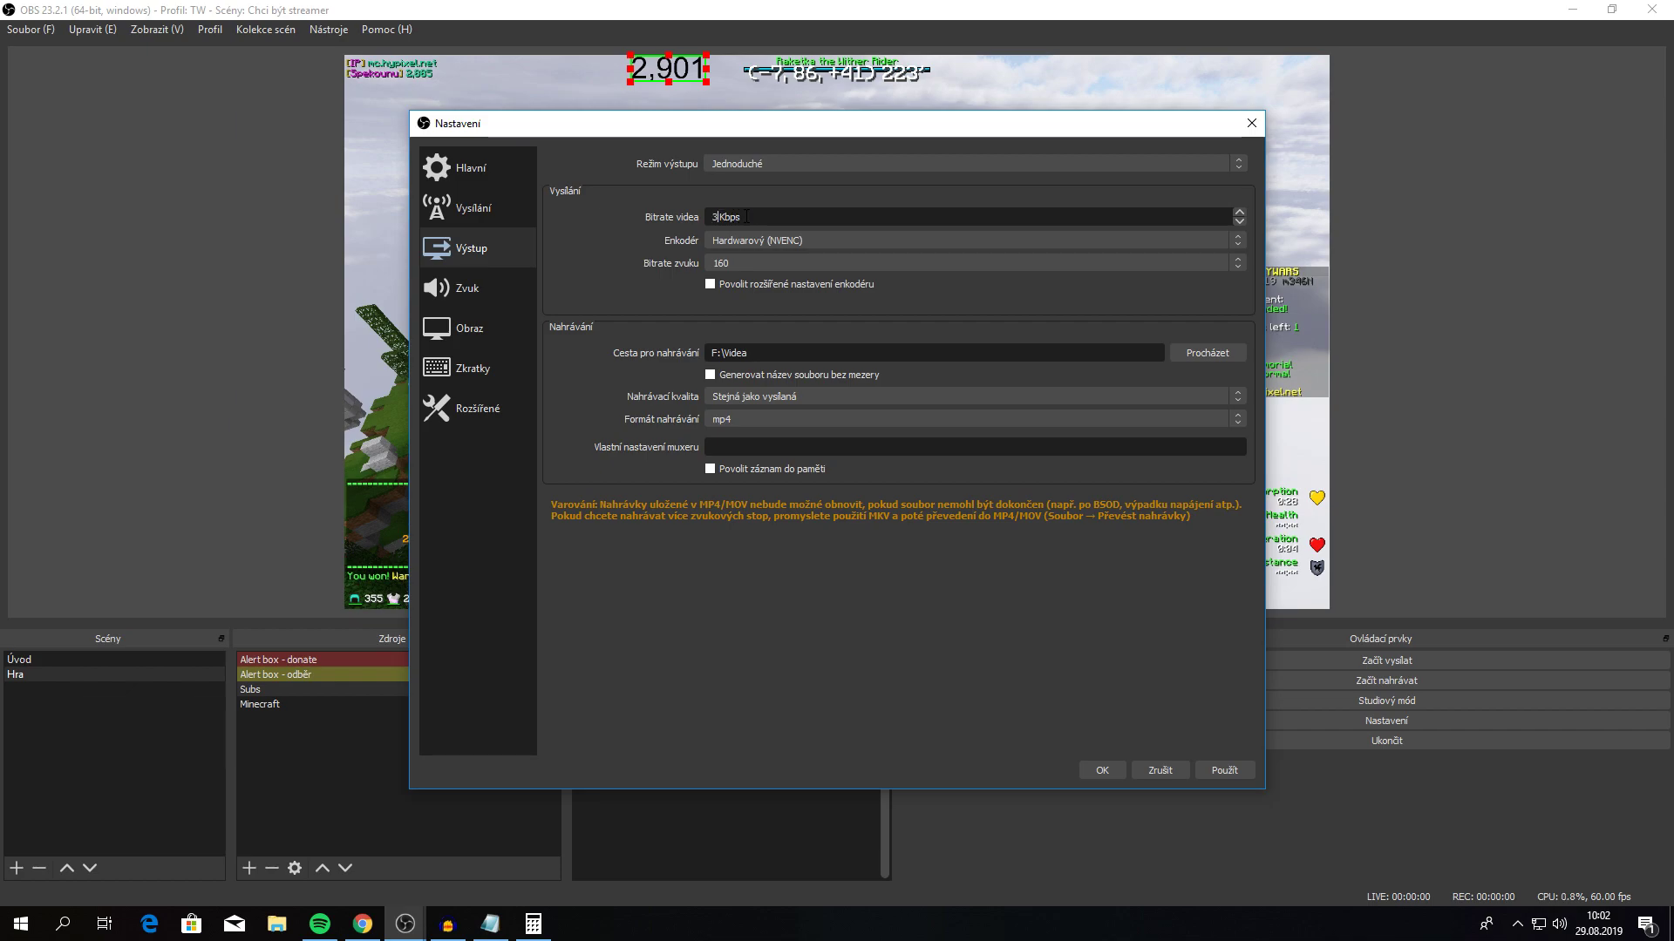
text(00)
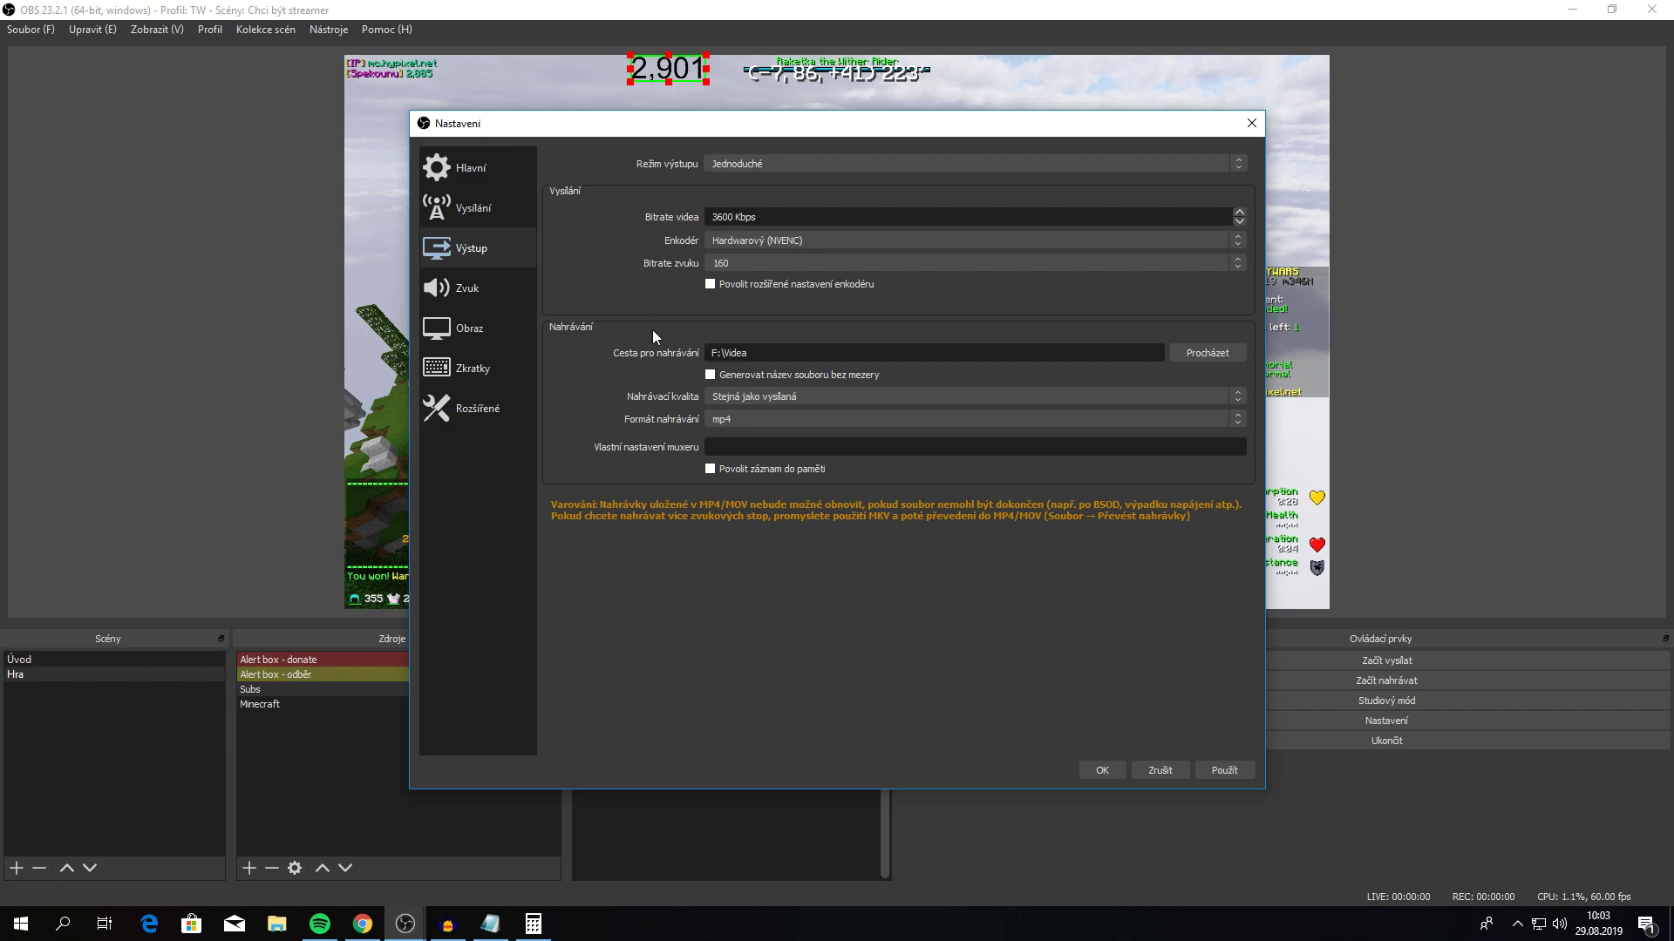
Examine the recording path in the output settings and the automatic recording option in the general settings.
drag(760, 355, 710, 354)
click(755, 349)
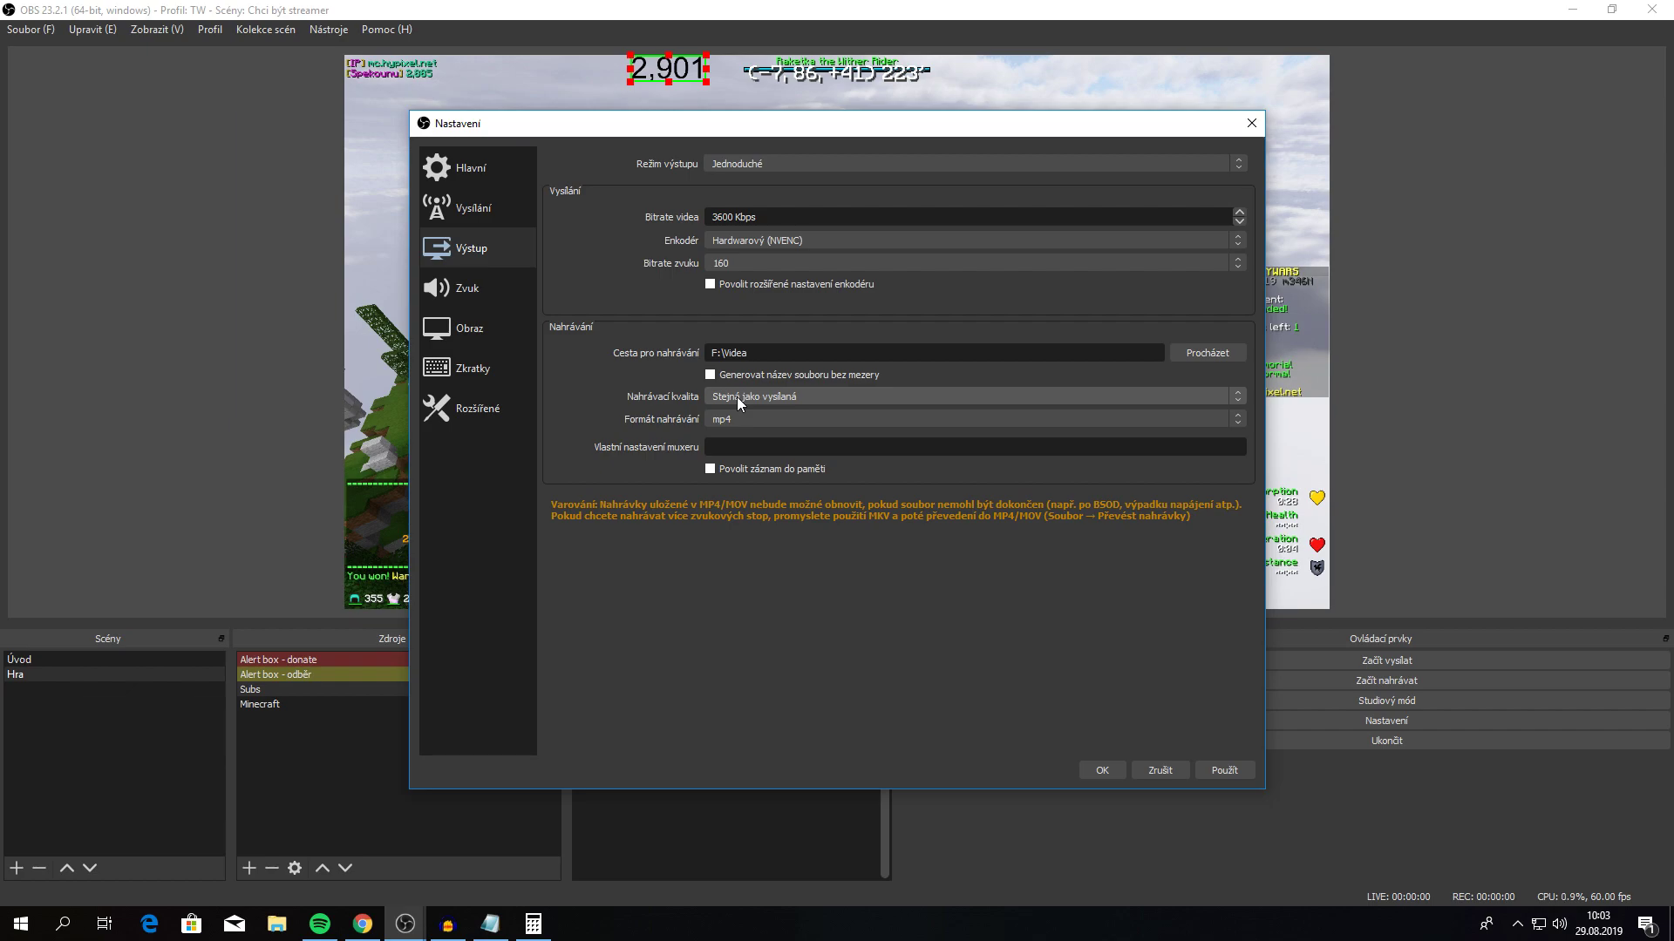
click(512, 180)
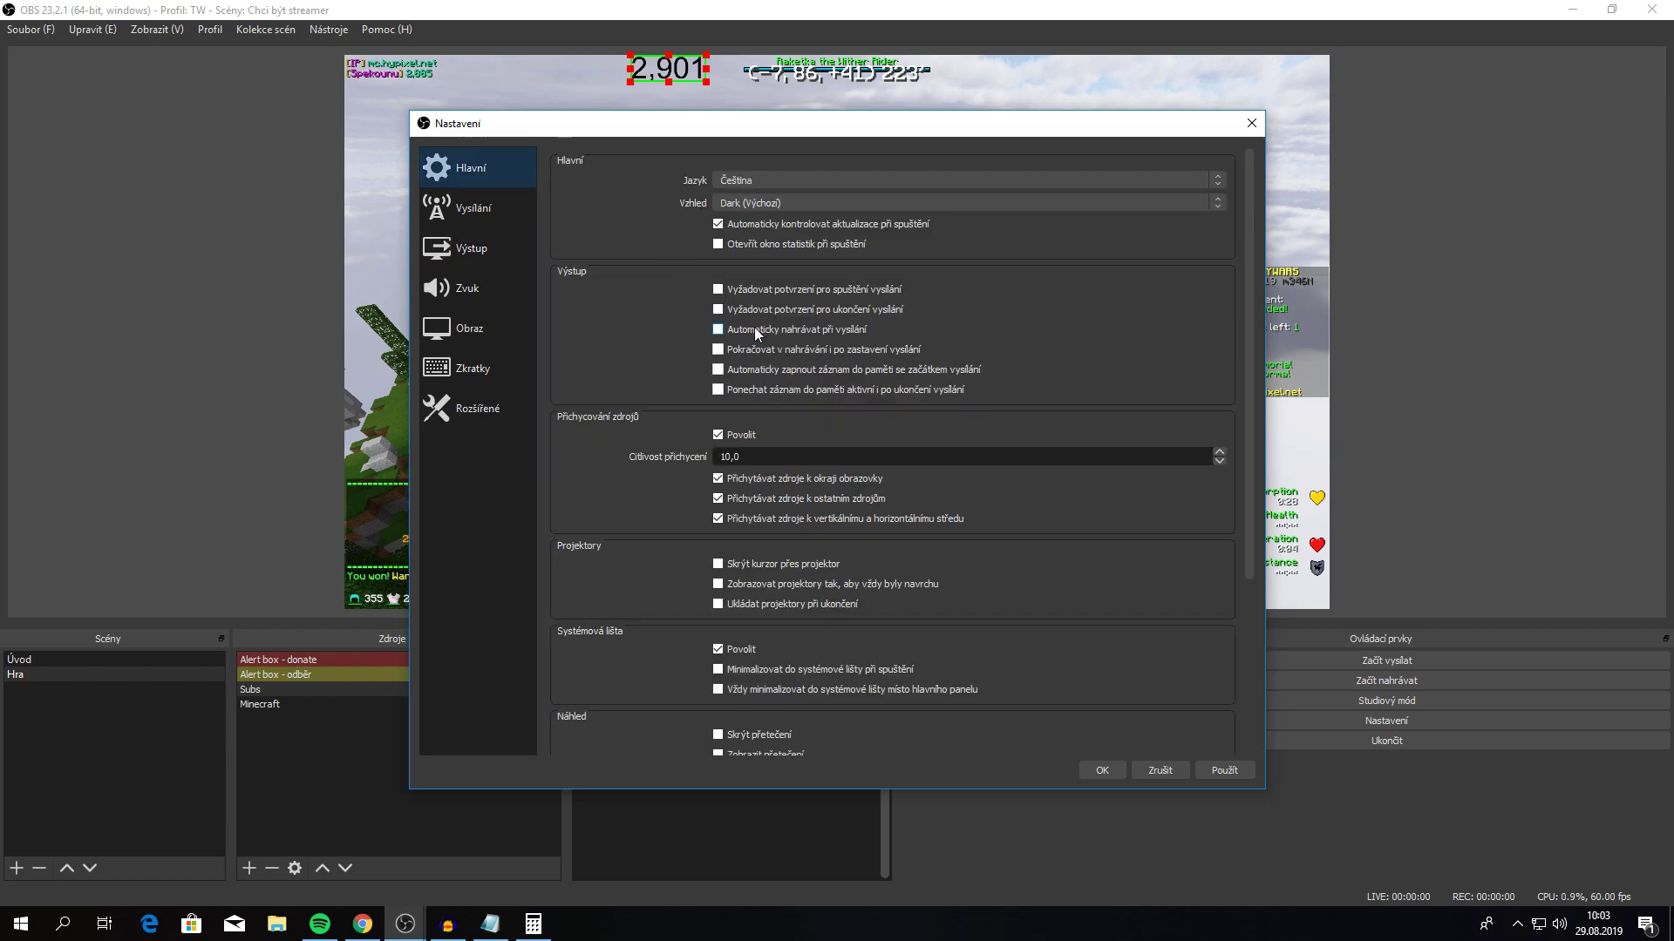
Set the streaming video bitrate to 7000 Kbps in the output settings and apply the change.
click(486, 251)
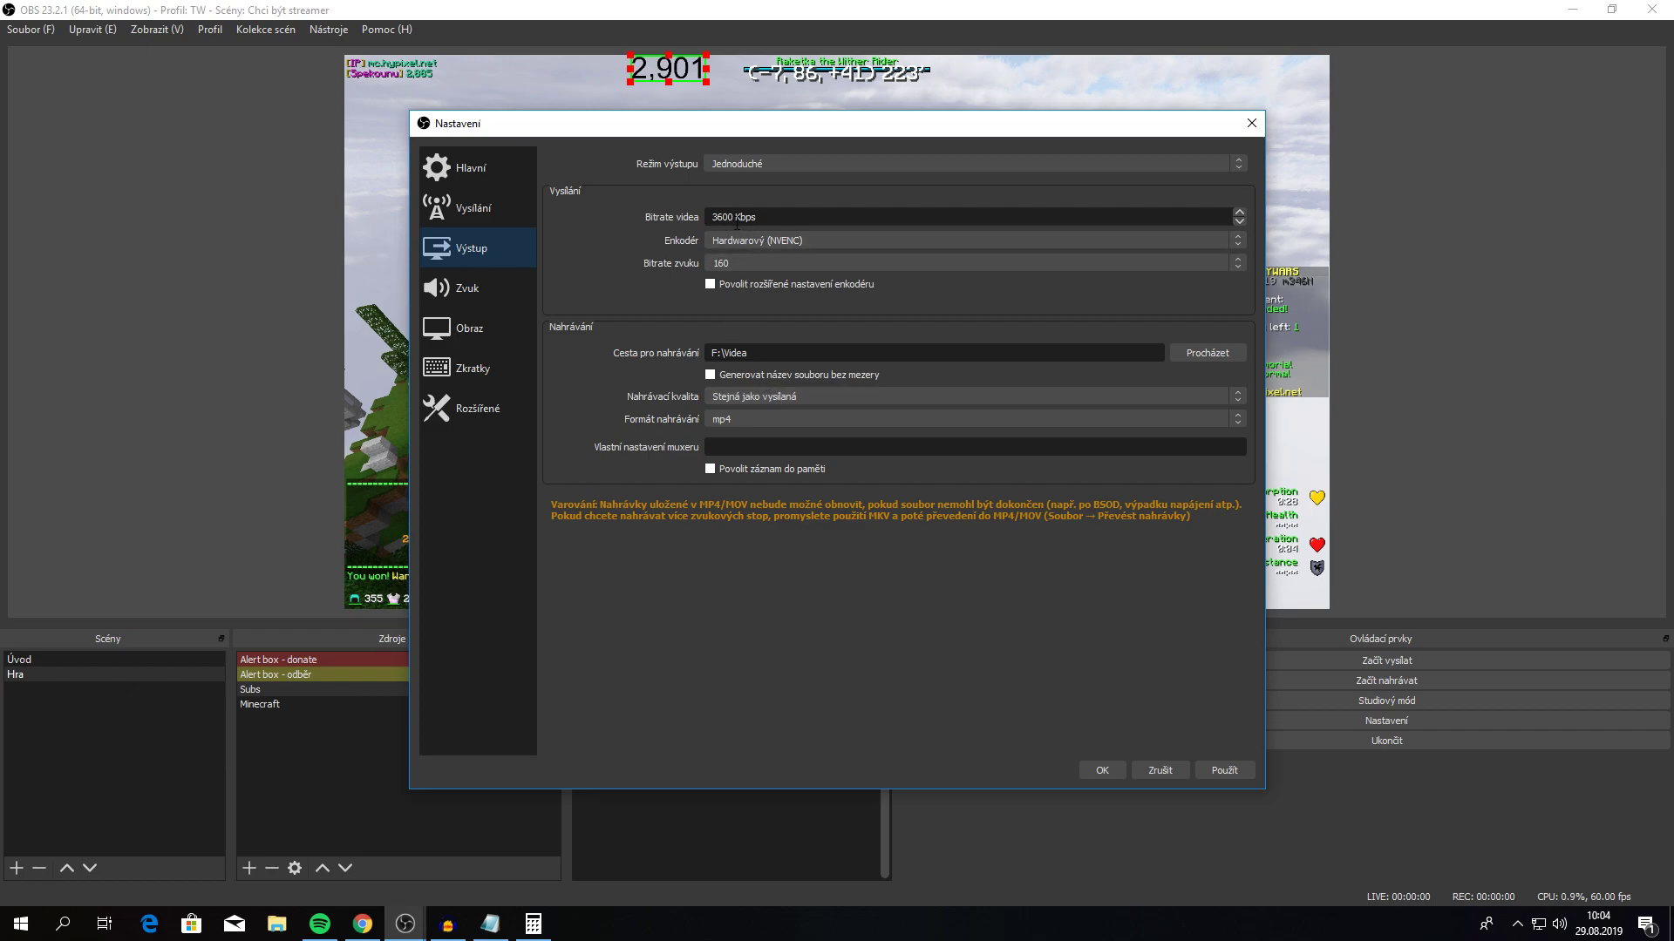
drag(730, 217, 693, 219)
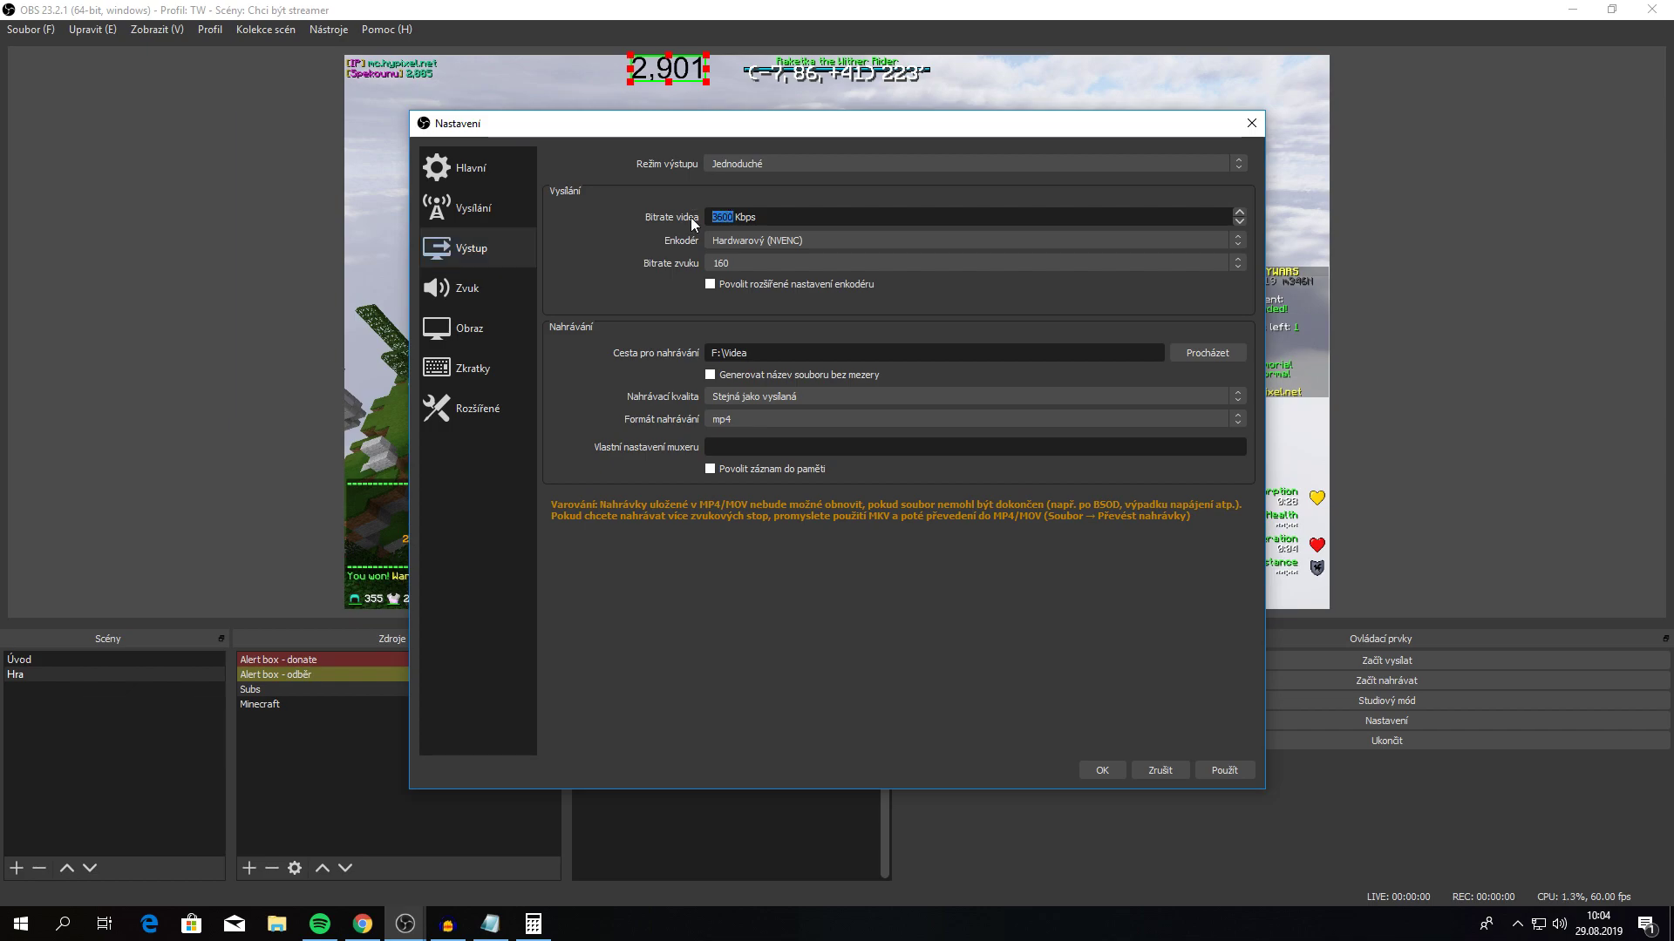
text(6)
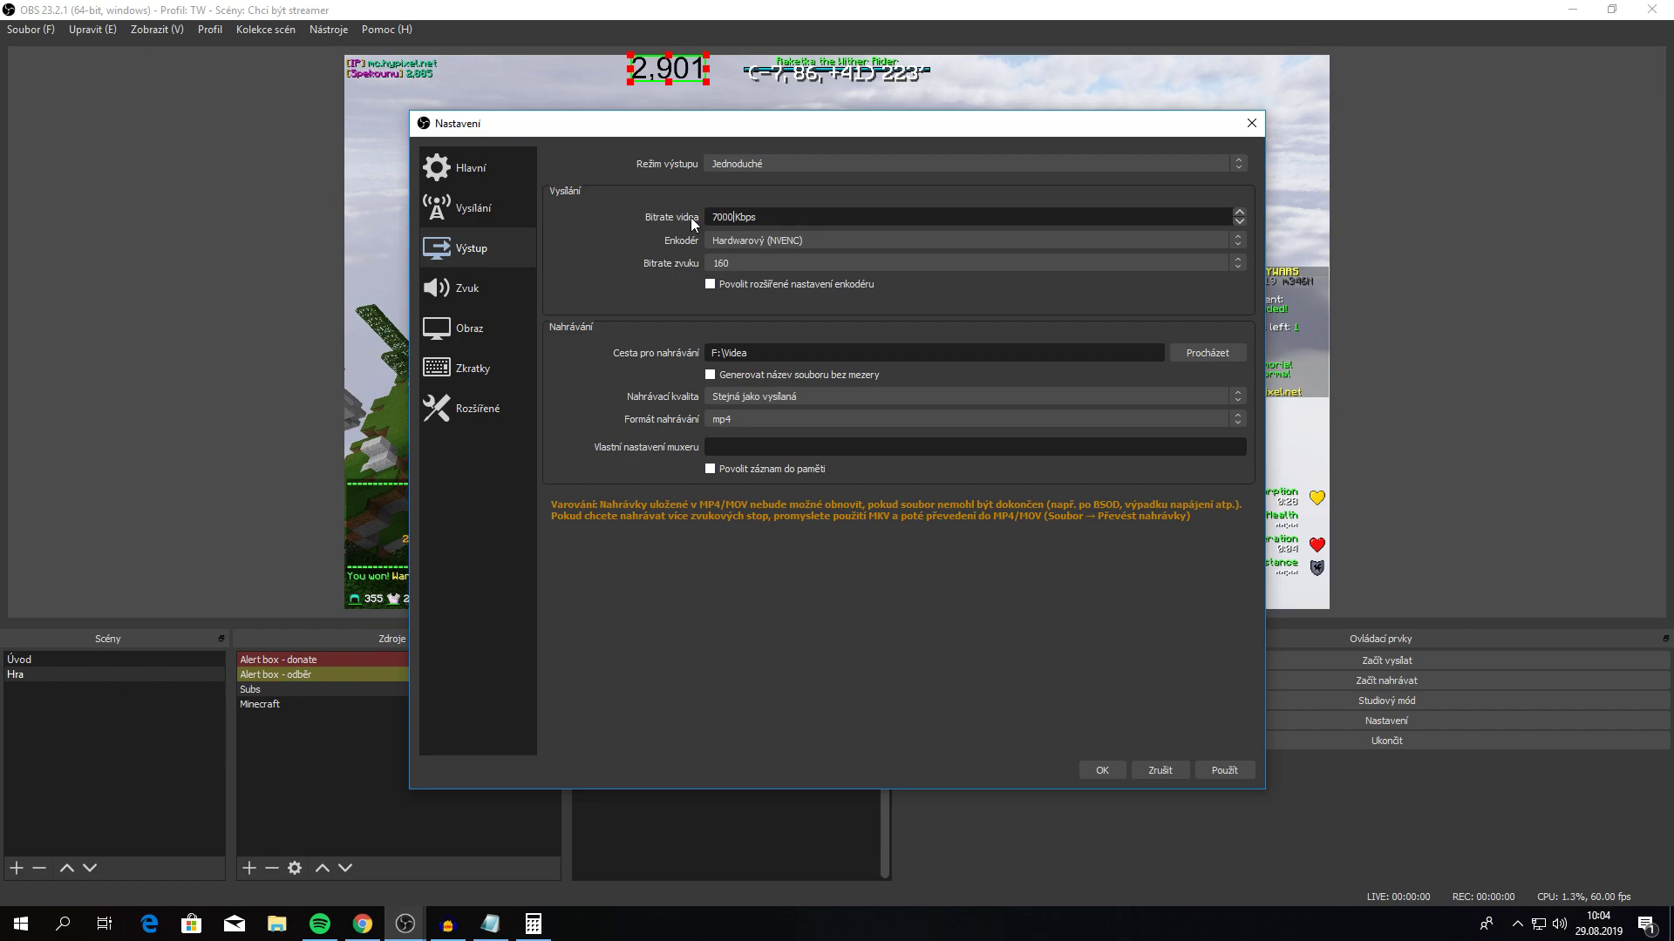
click(1239, 772)
In the audio settings, set the primary desktop audio device to Sluchátka HyperX (Realtek High Definition Audio).
click(486, 286)
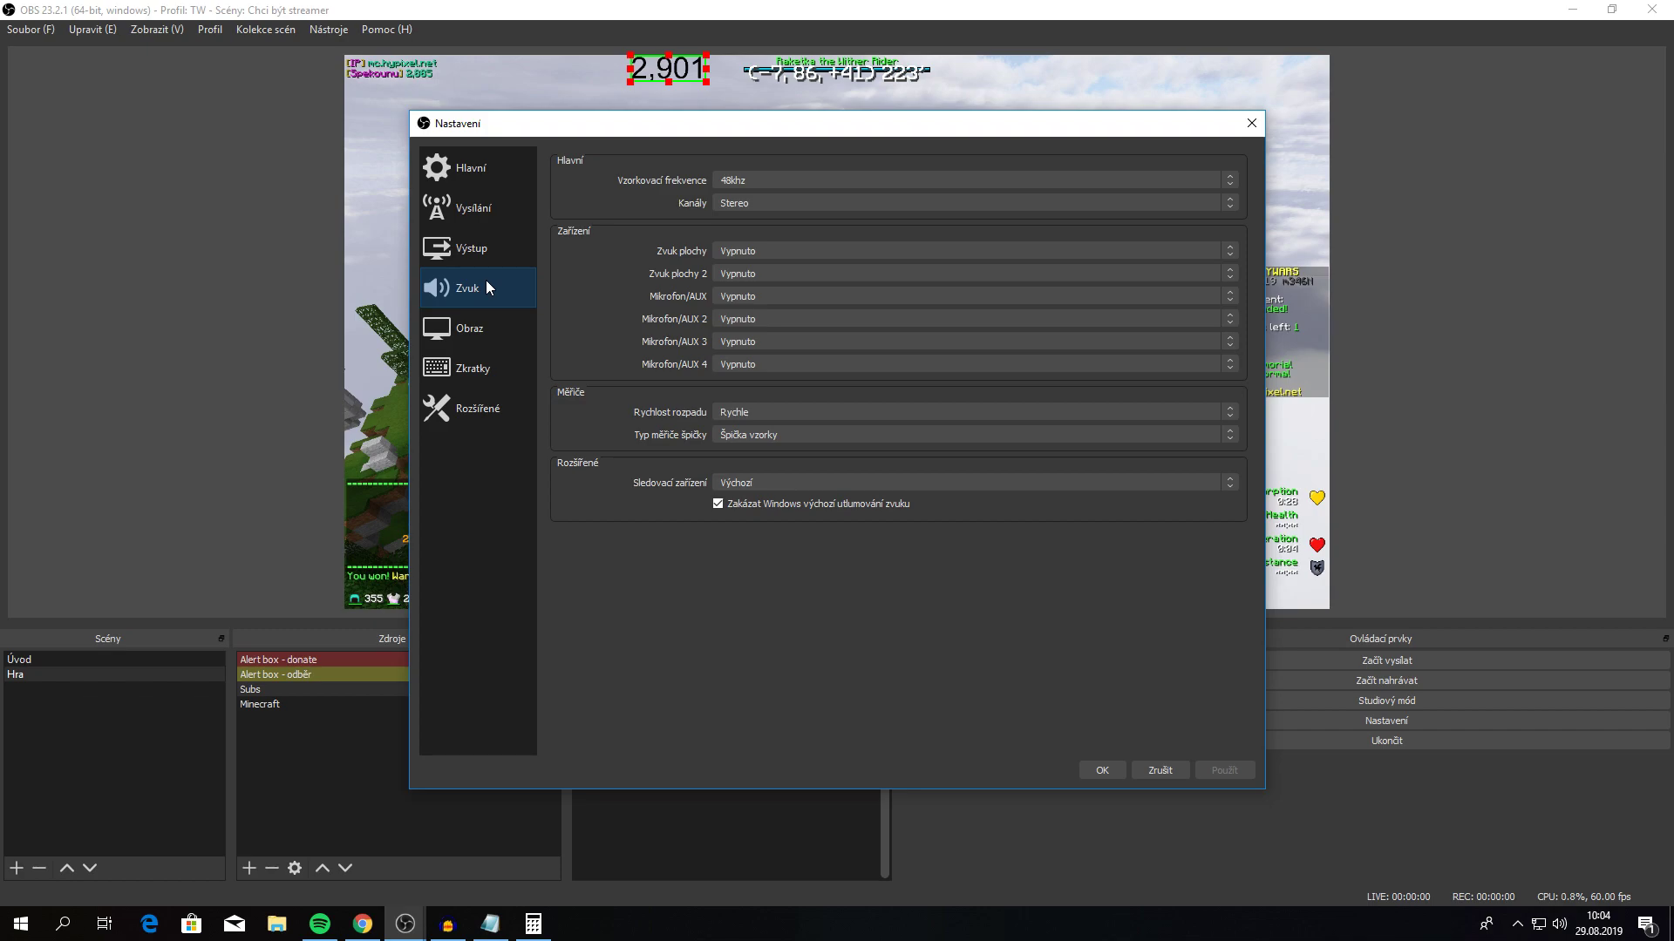
click(729, 252)
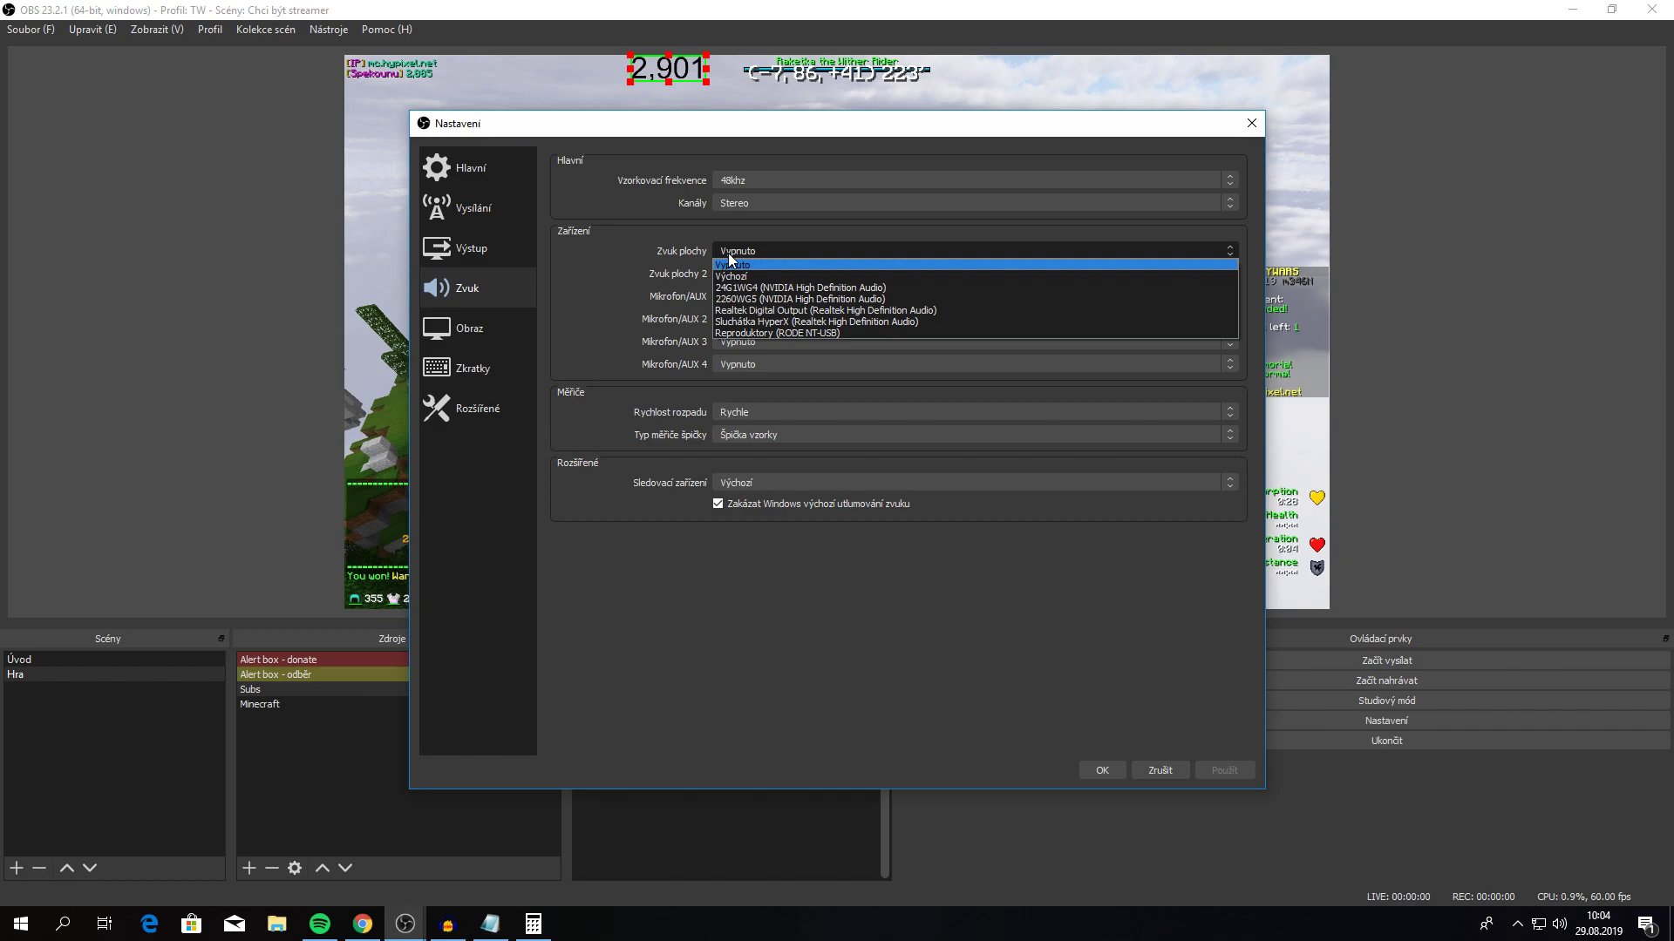
click(734, 322)
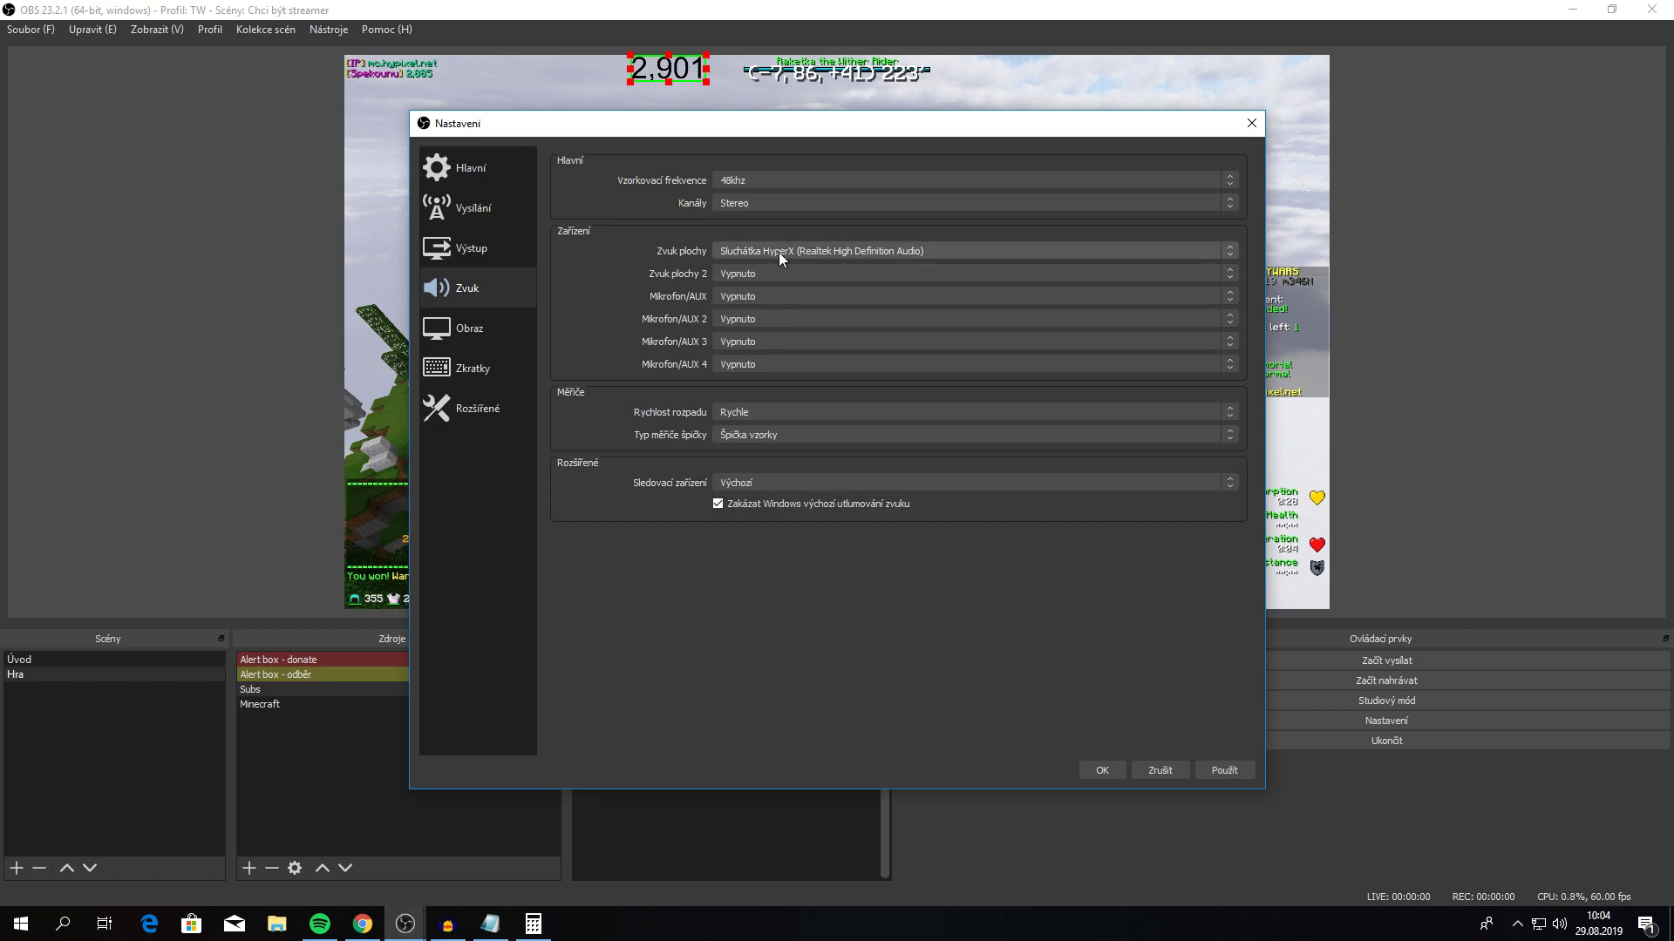
Set the Mikrofon/AUX device to Mikrofon (RODE NT-USB) and choose a 48khz sample rate.
click(748, 296)
click(761, 331)
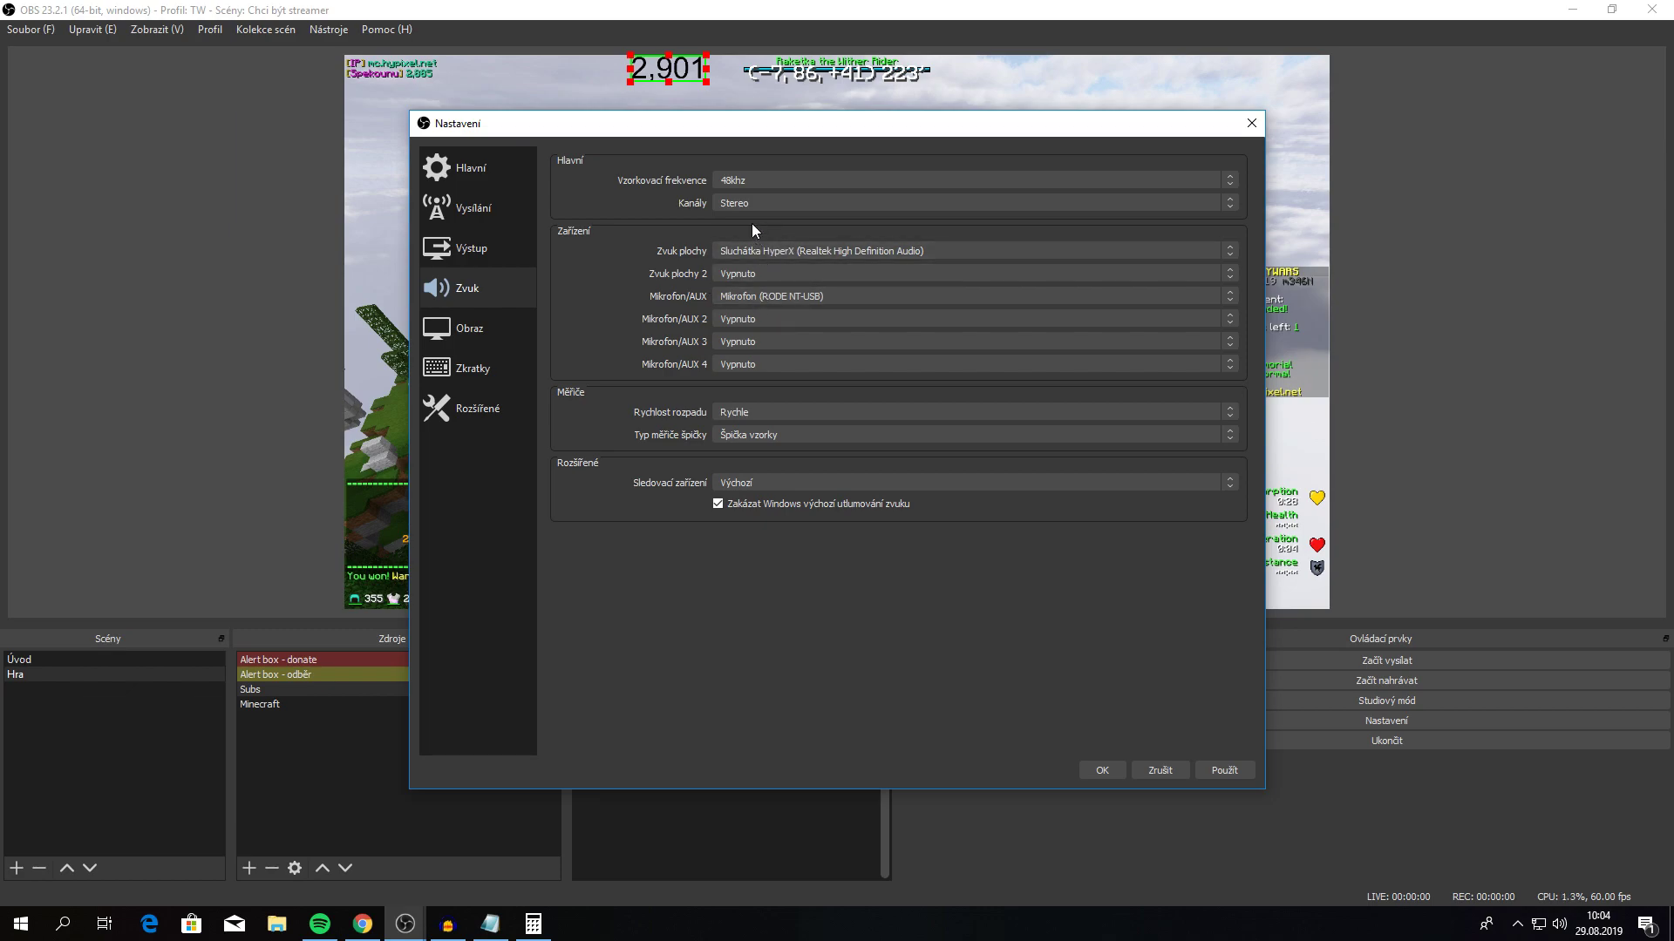
click(720, 183)
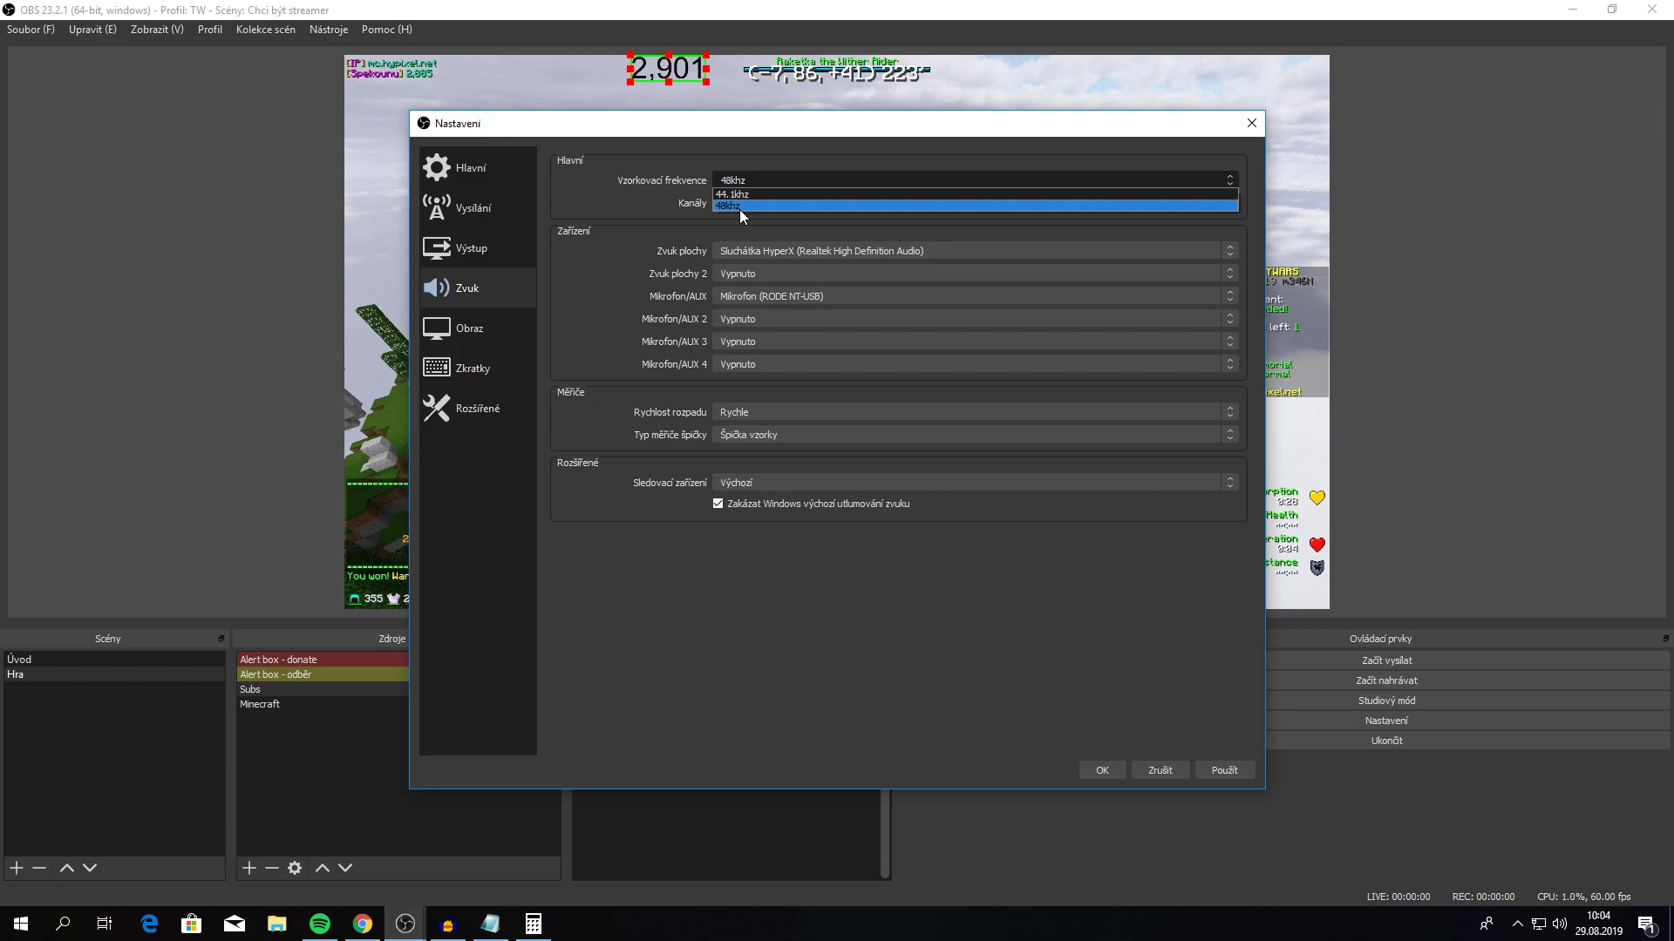
click(739, 209)
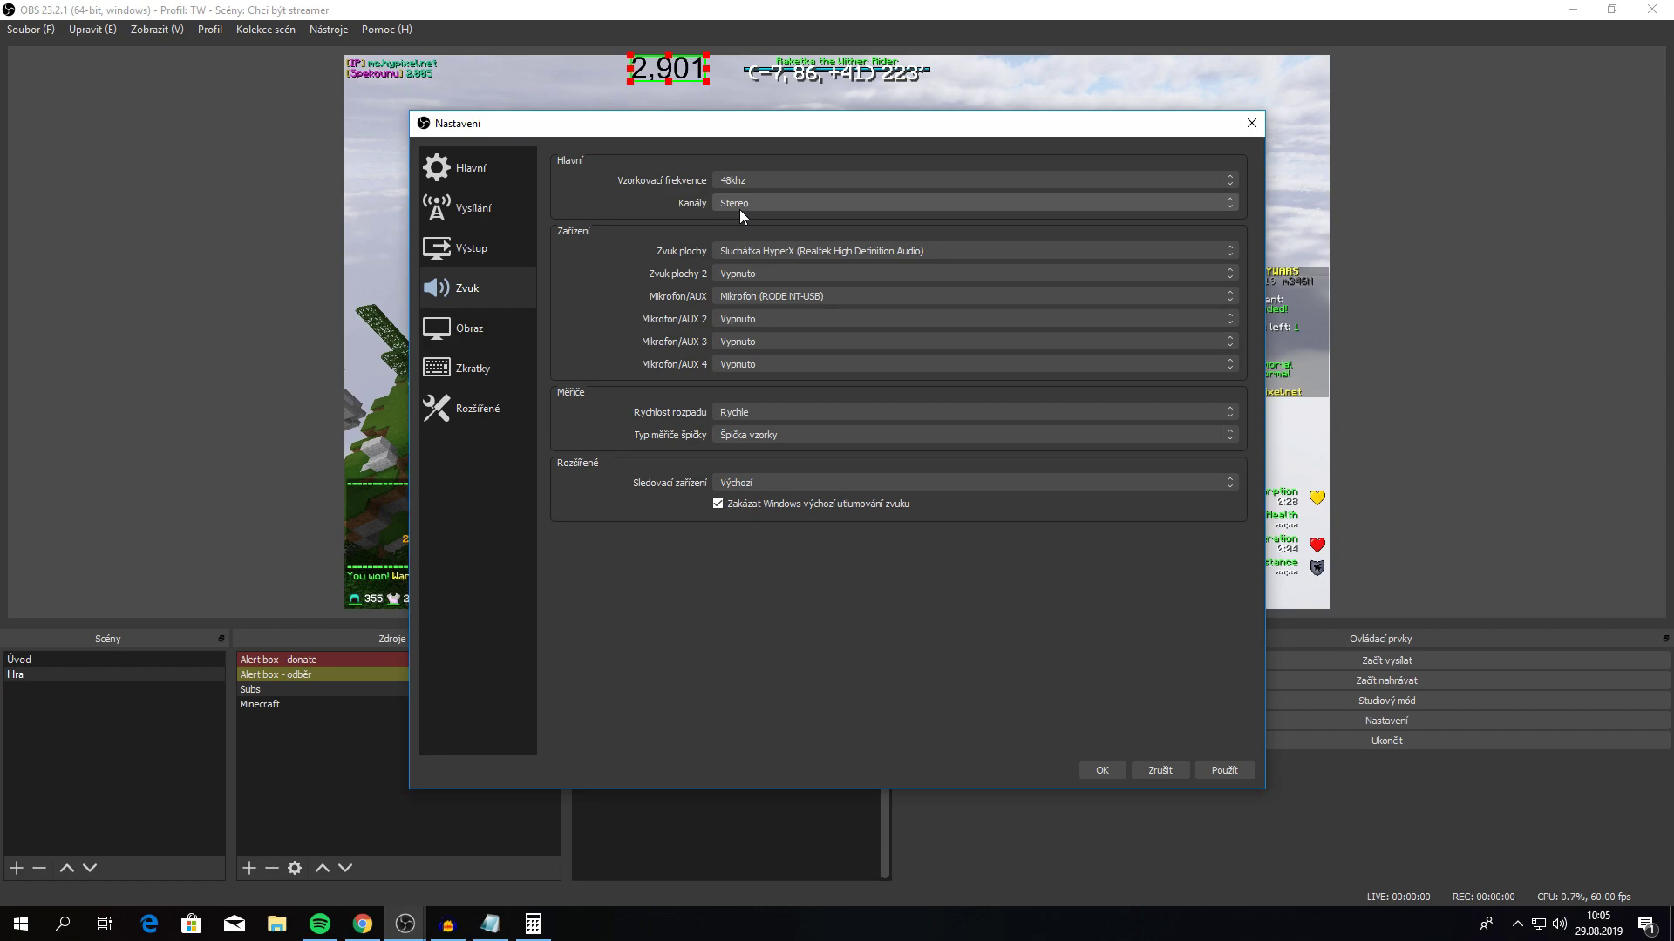
Keep the 48khz sample rate and Stereo channels, and apply the audio settings.
click(750, 186)
click(759, 205)
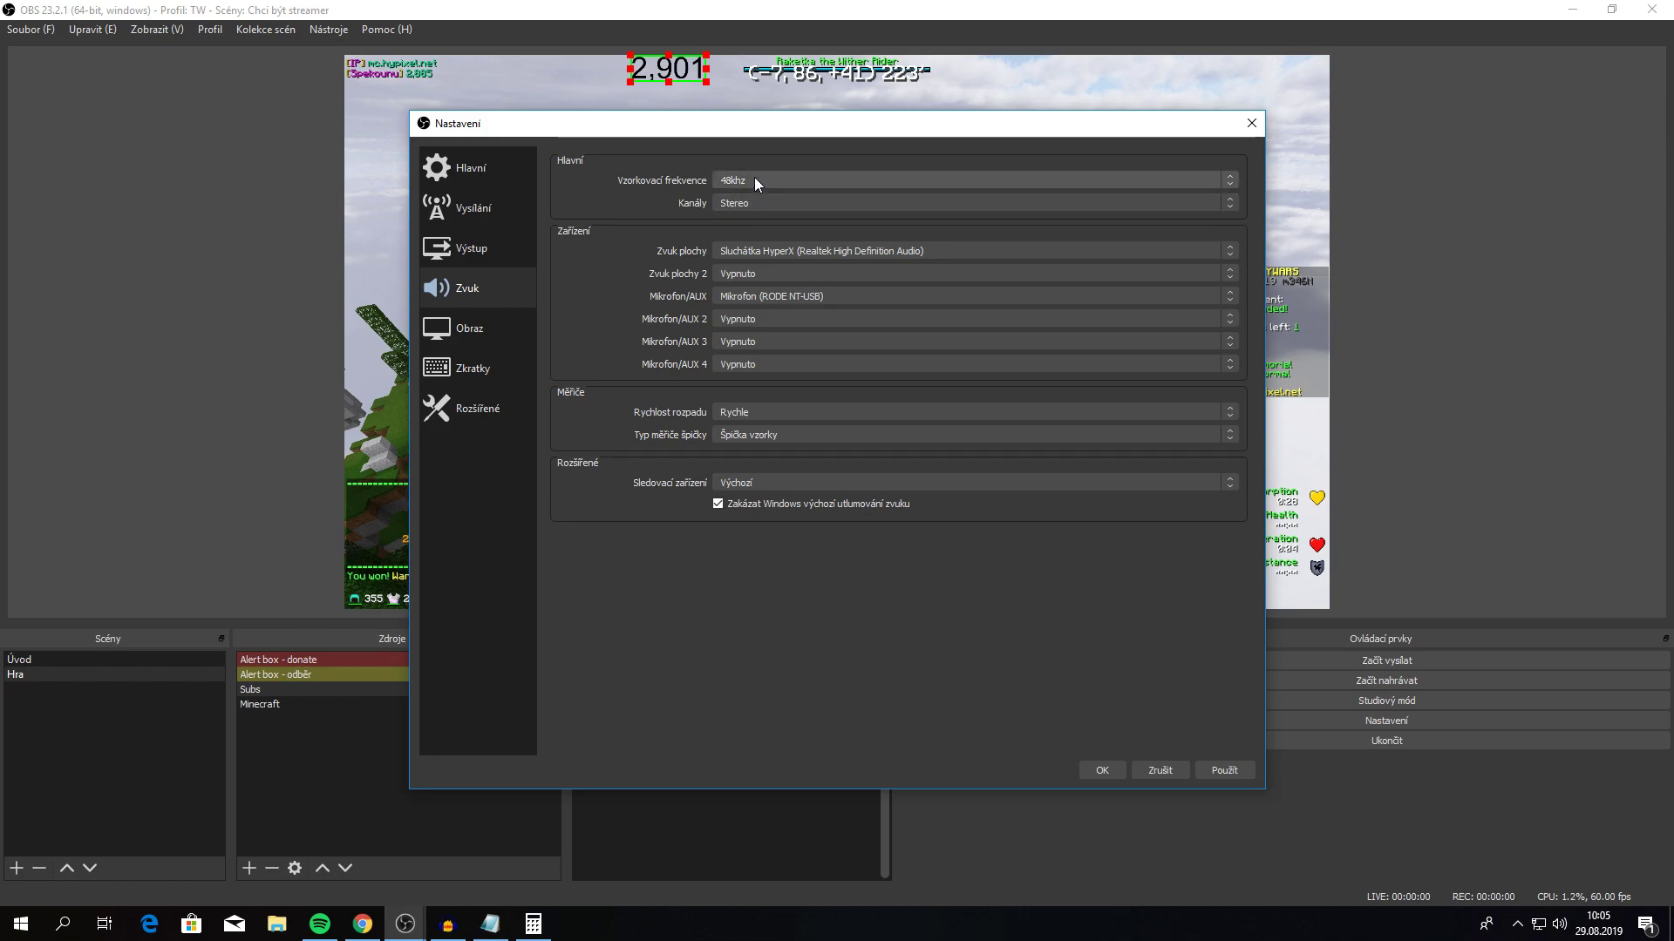
click(1217, 769)
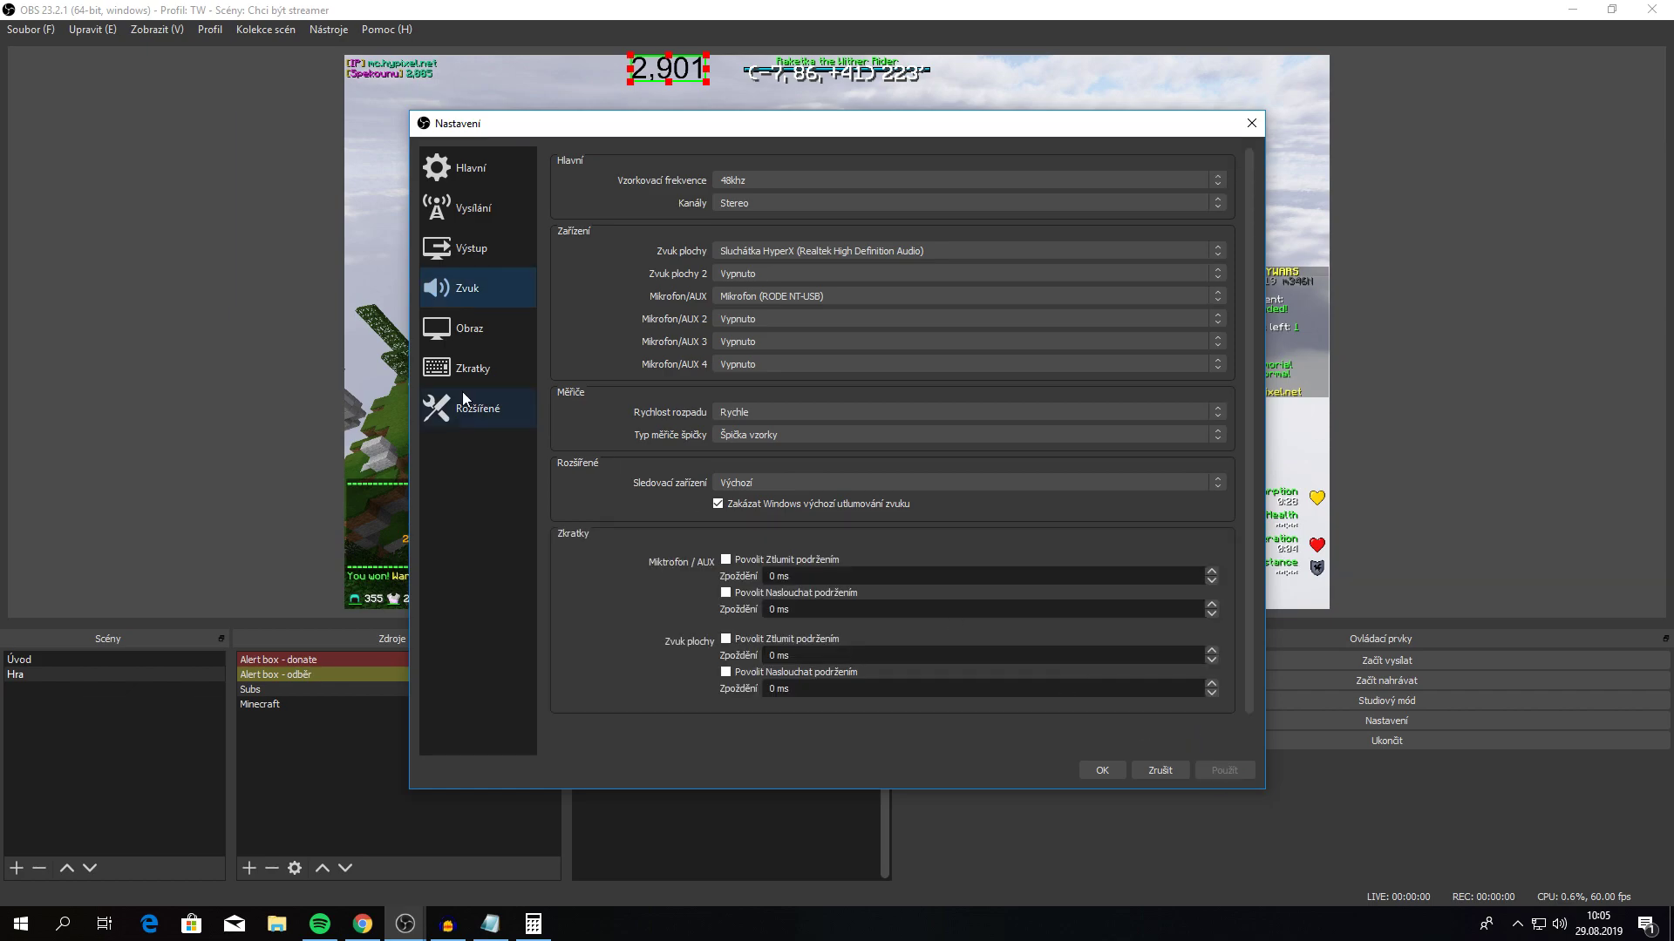
In the video settings, set the output (scaled) resolution to 1280x720 and check the scaling filter options, keeping Lanczos.
click(499, 331)
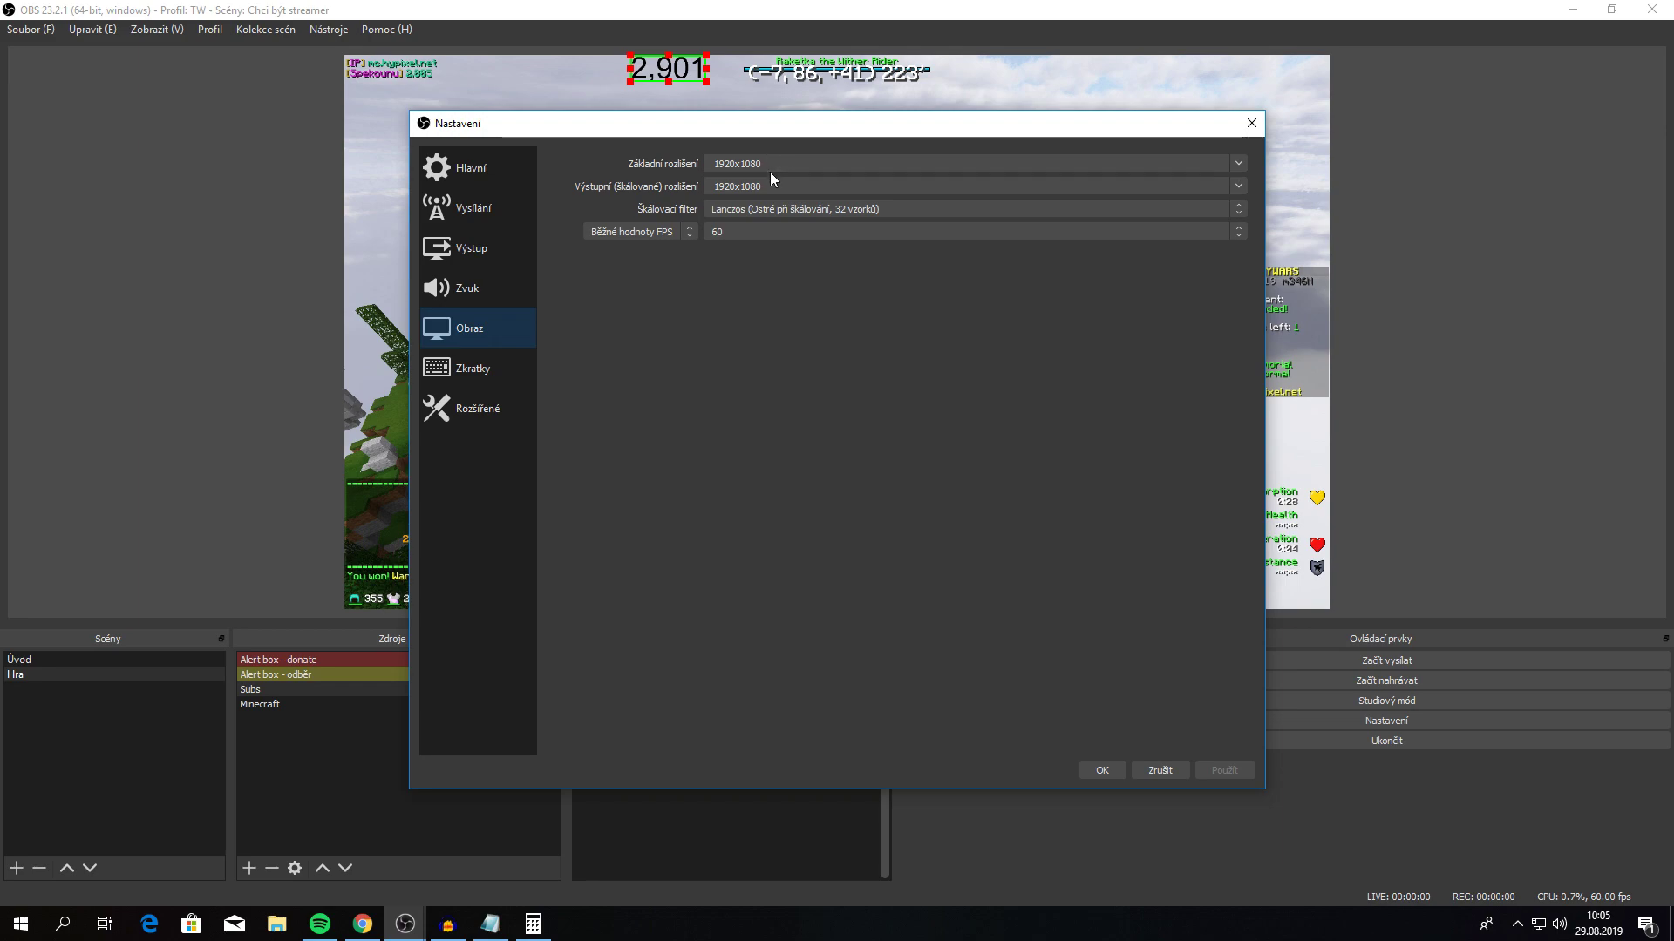
drag(771, 172, 692, 167)
mouse_move(718, 187)
mouse_down()
mouse_move(764, 187)
mouse_move(709, 164)
mouse_move(733, 185)
mouse_move(699, 183)
mouse_up()
text(1280x720)
click(793, 212)
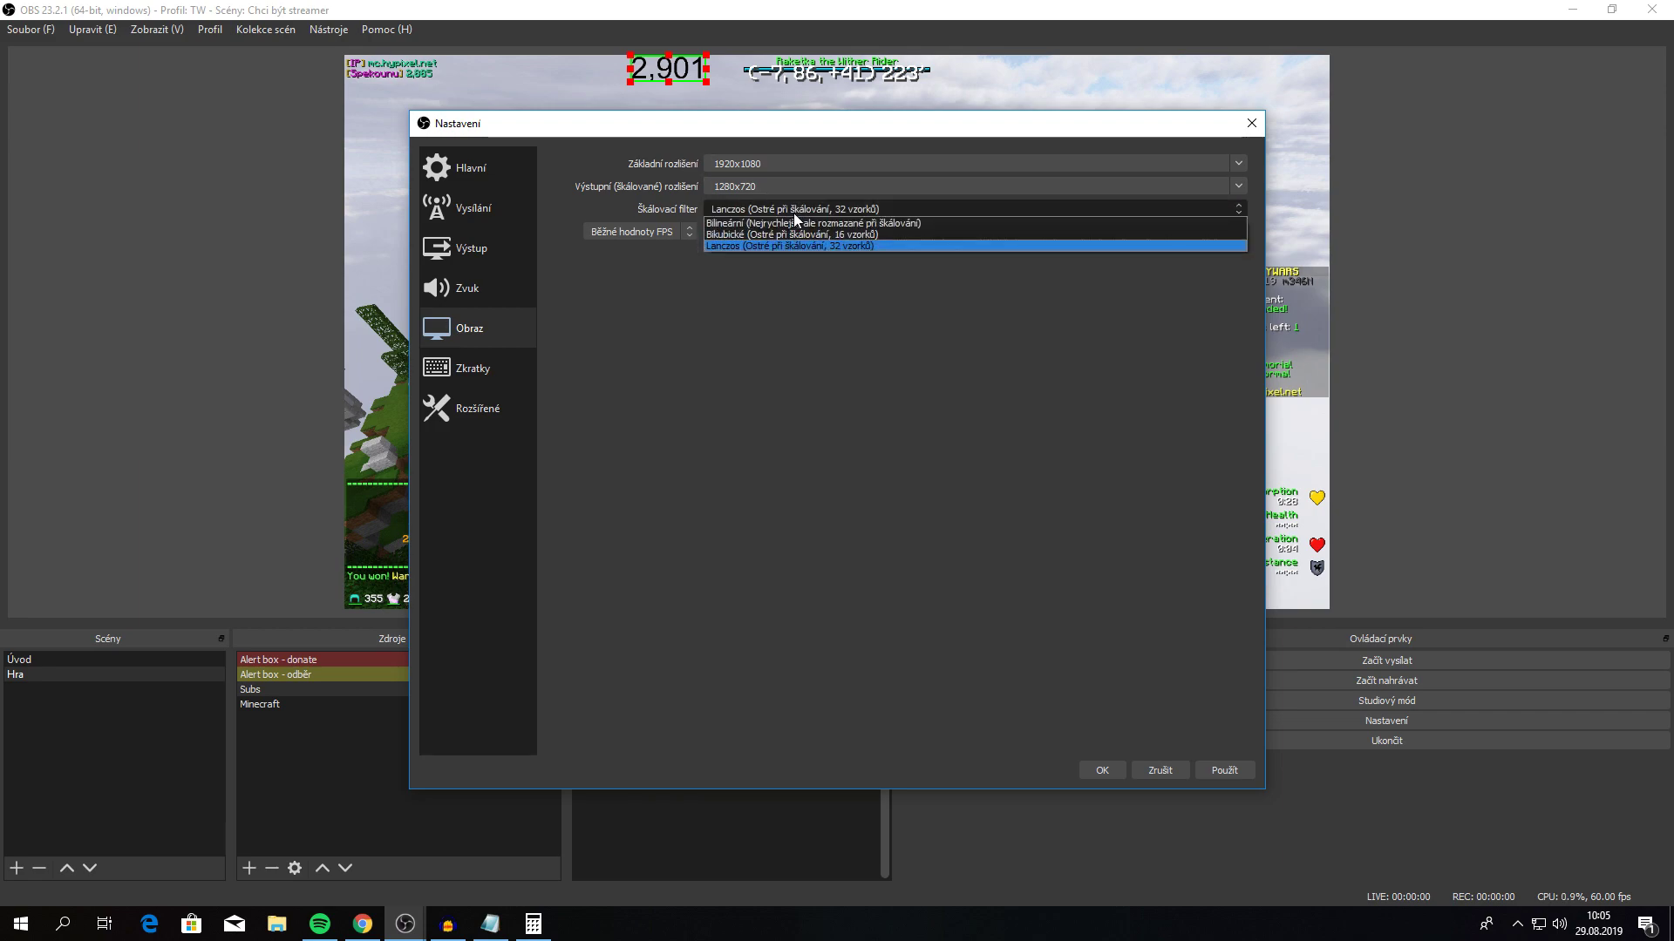
click(794, 213)
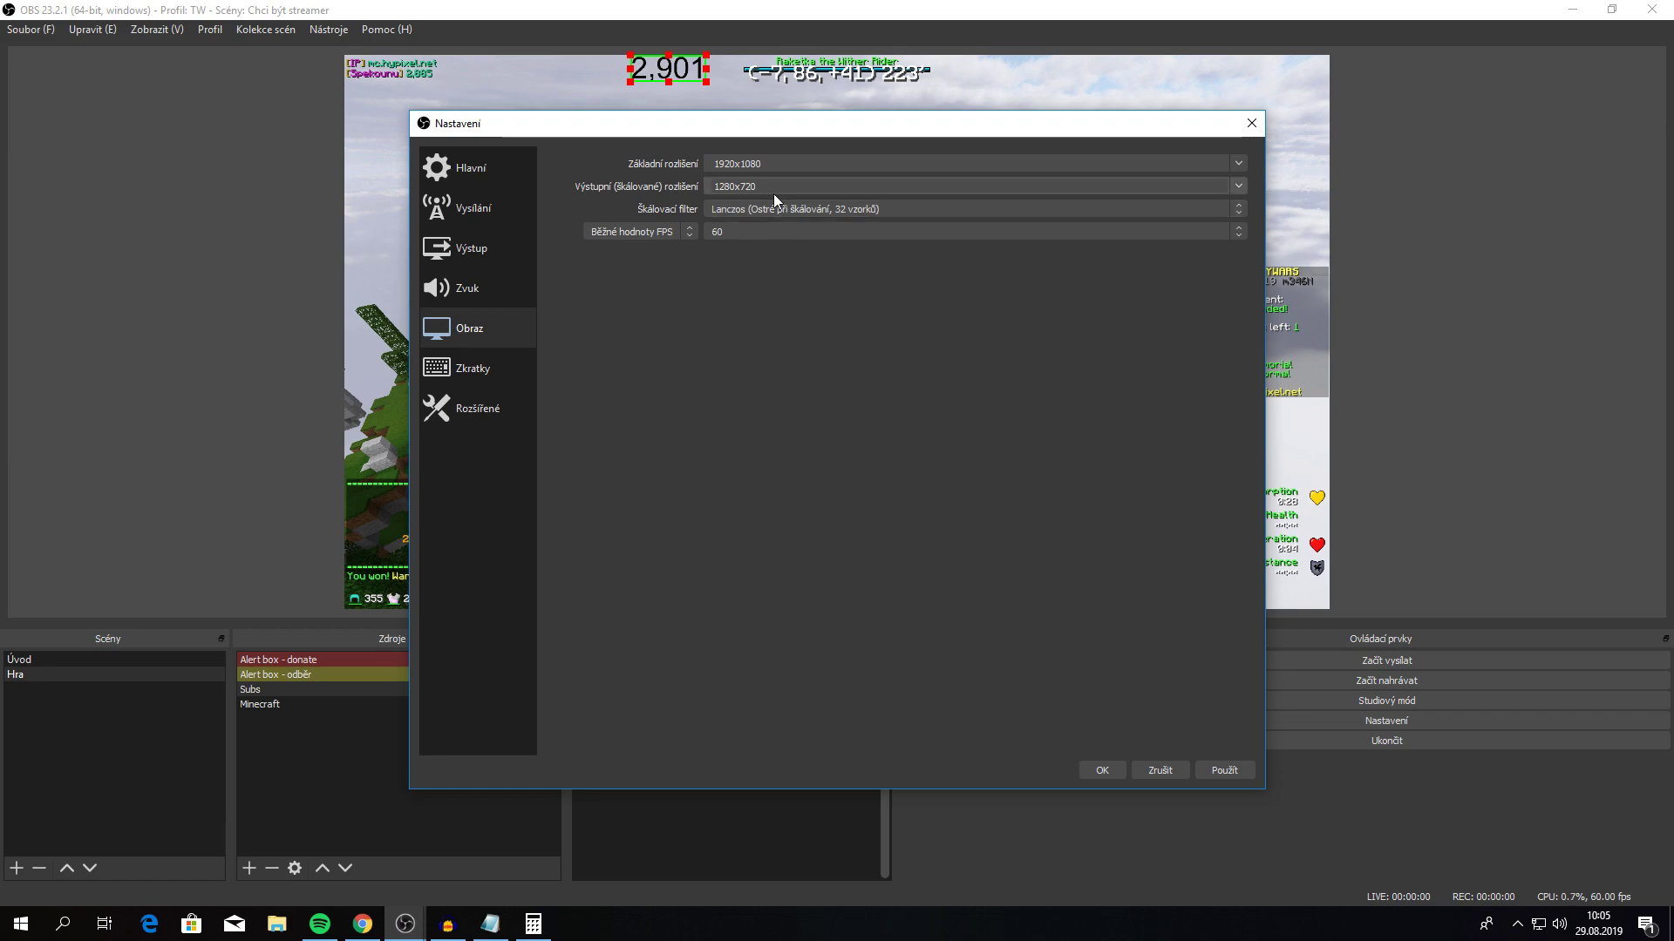
Set the output (scaled) resolution to 1920x1080 and choose 60 as the common FPS value.
drag(767, 192, 694, 184)
text(1920x1080)
click(729, 228)
click(728, 228)
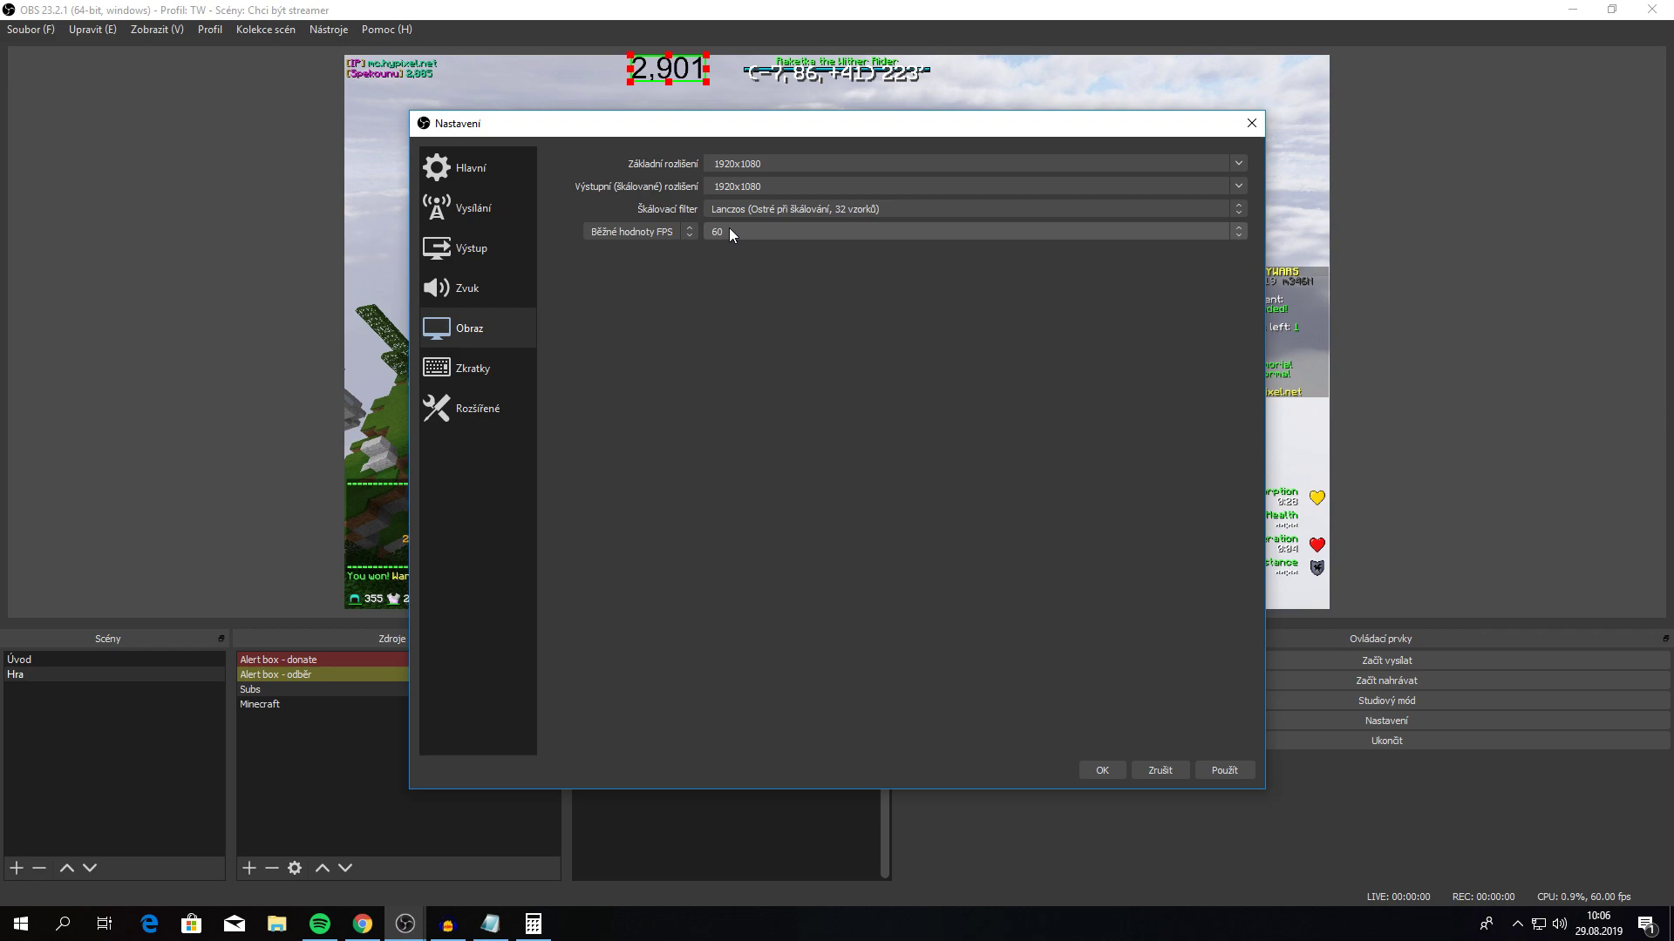
click(729, 232)
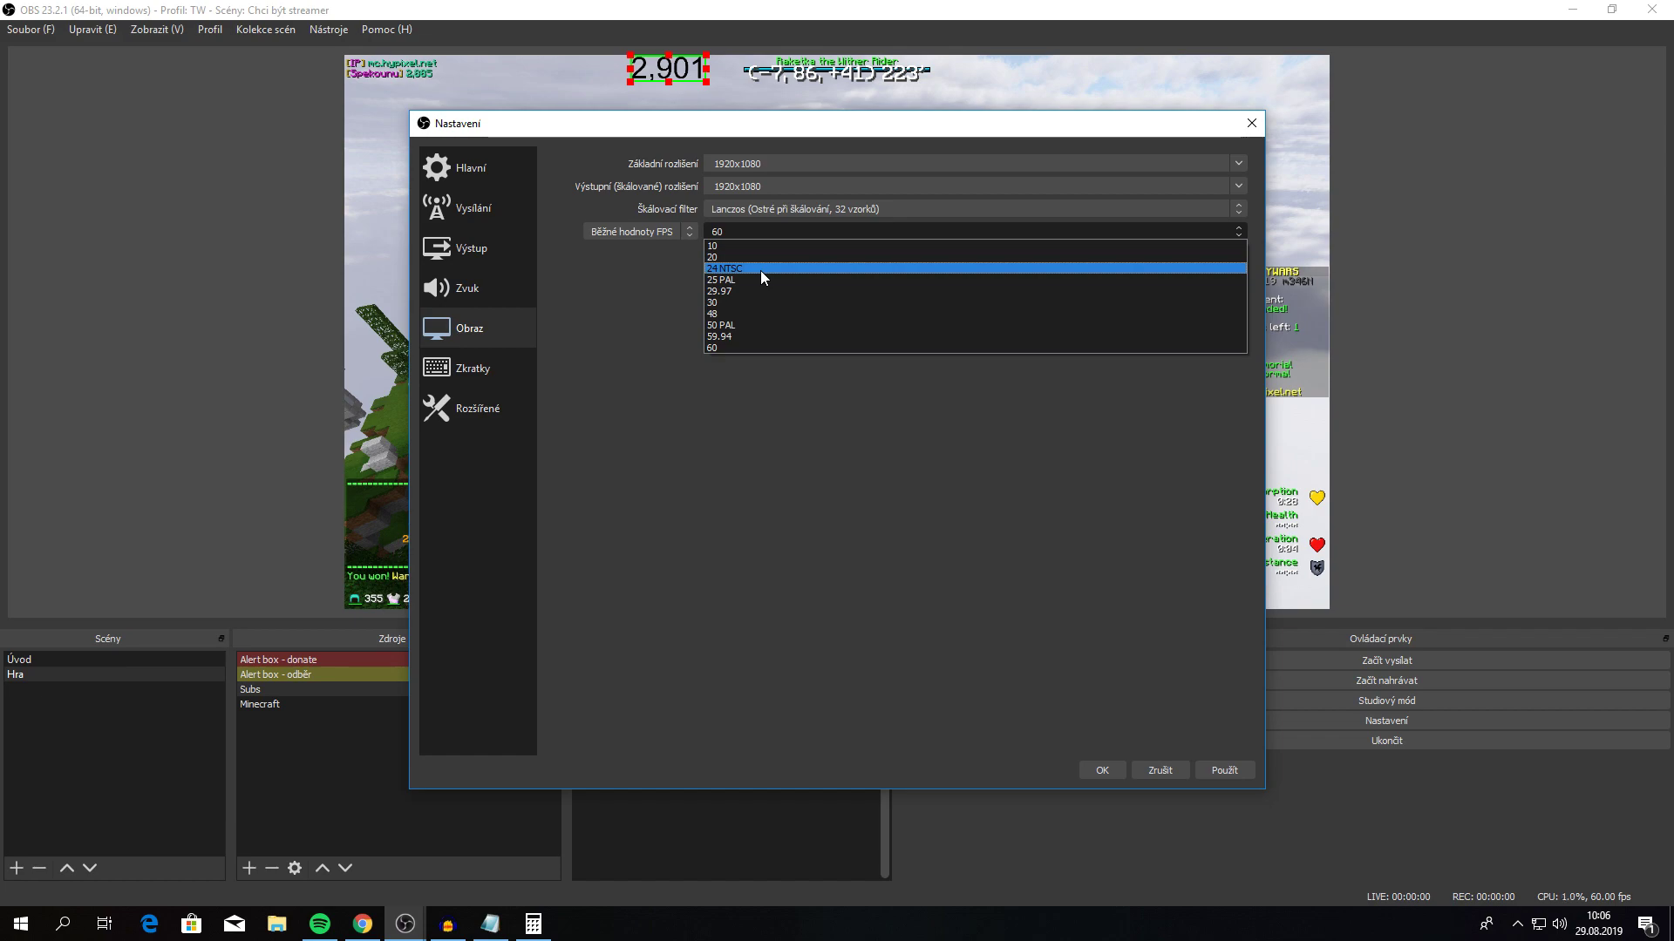
click(727, 349)
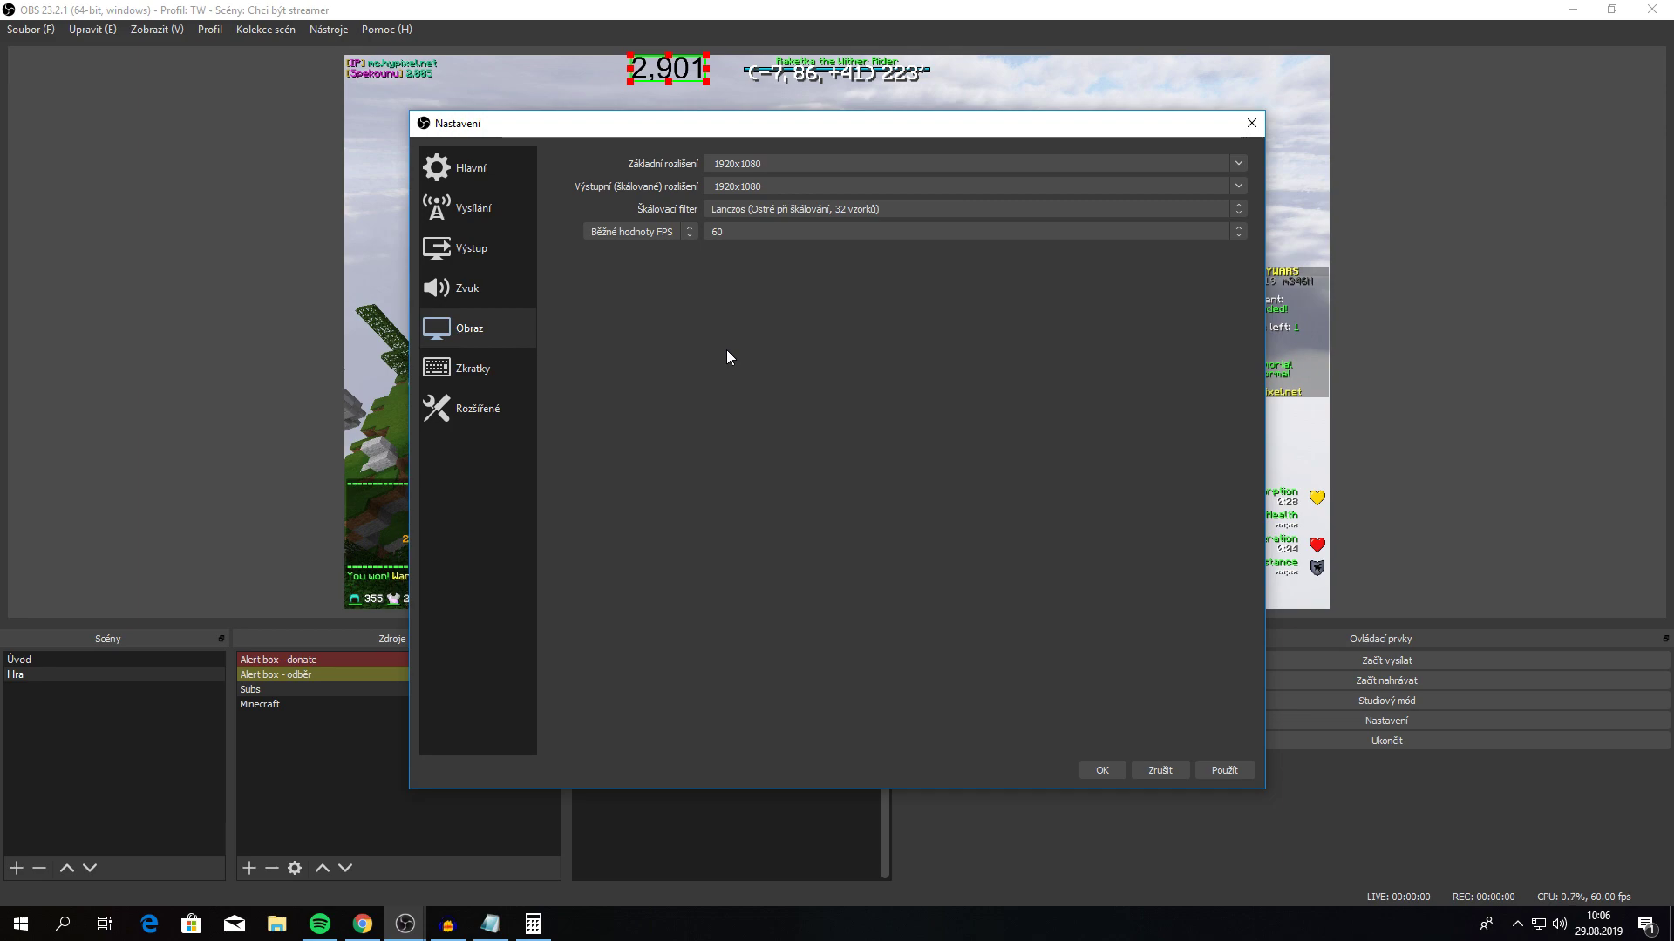
Examine the hotkey settings for streaming, recording, scene switching, source visibility and audio muting.
click(467, 381)
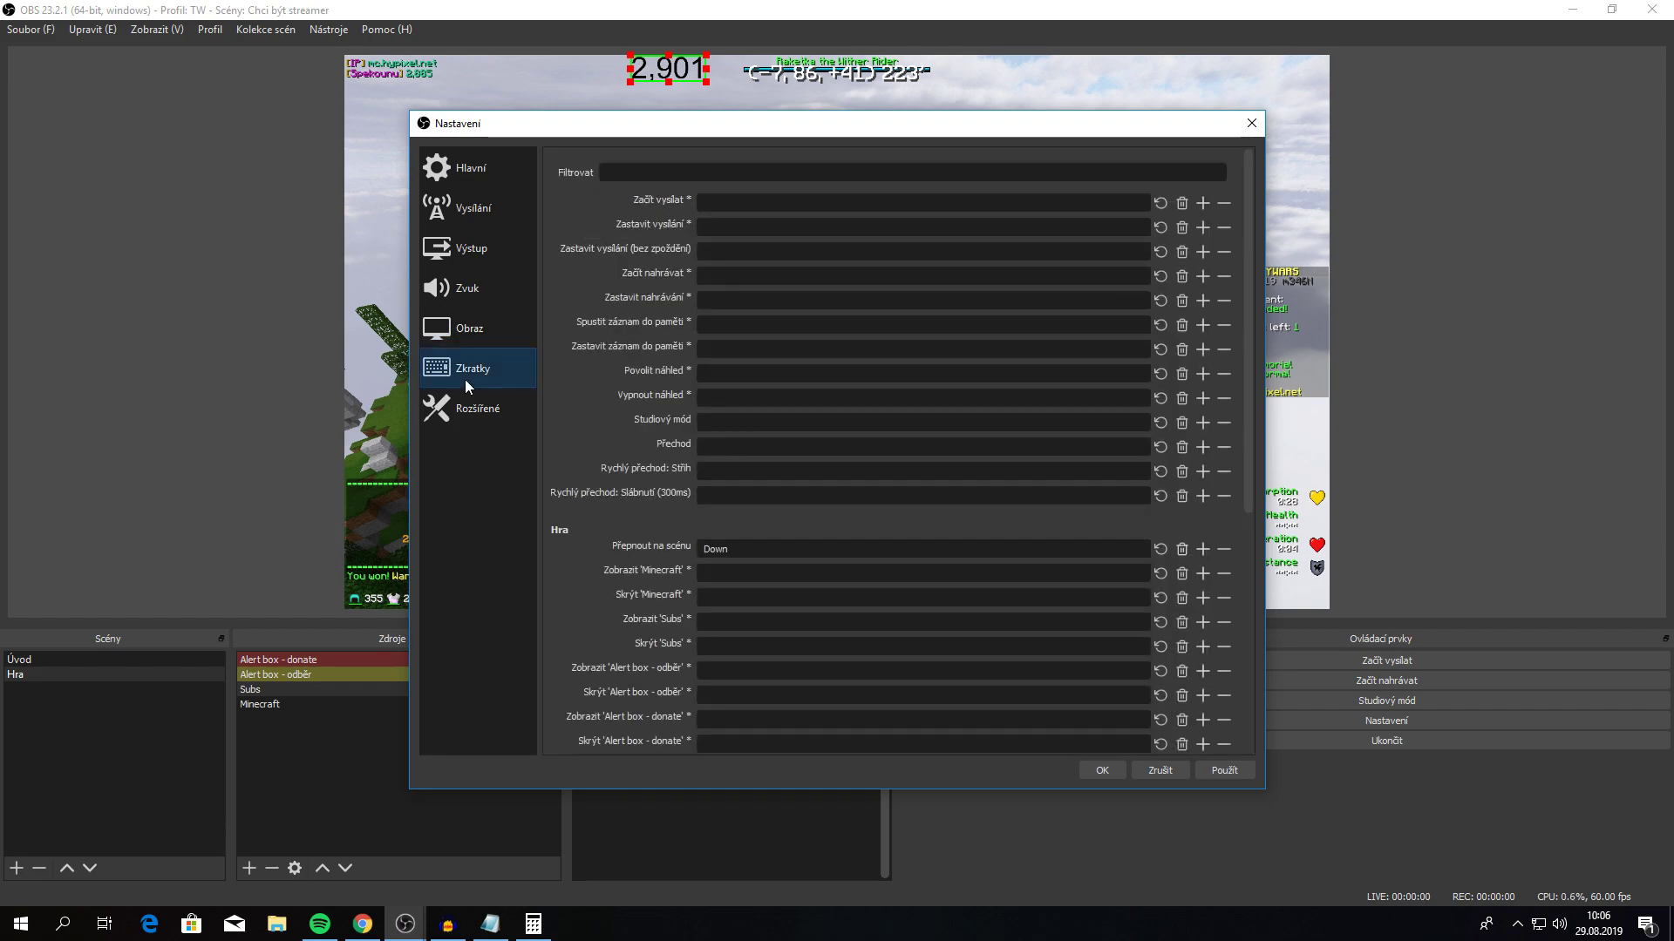
scroll(611, 358, down, 5)
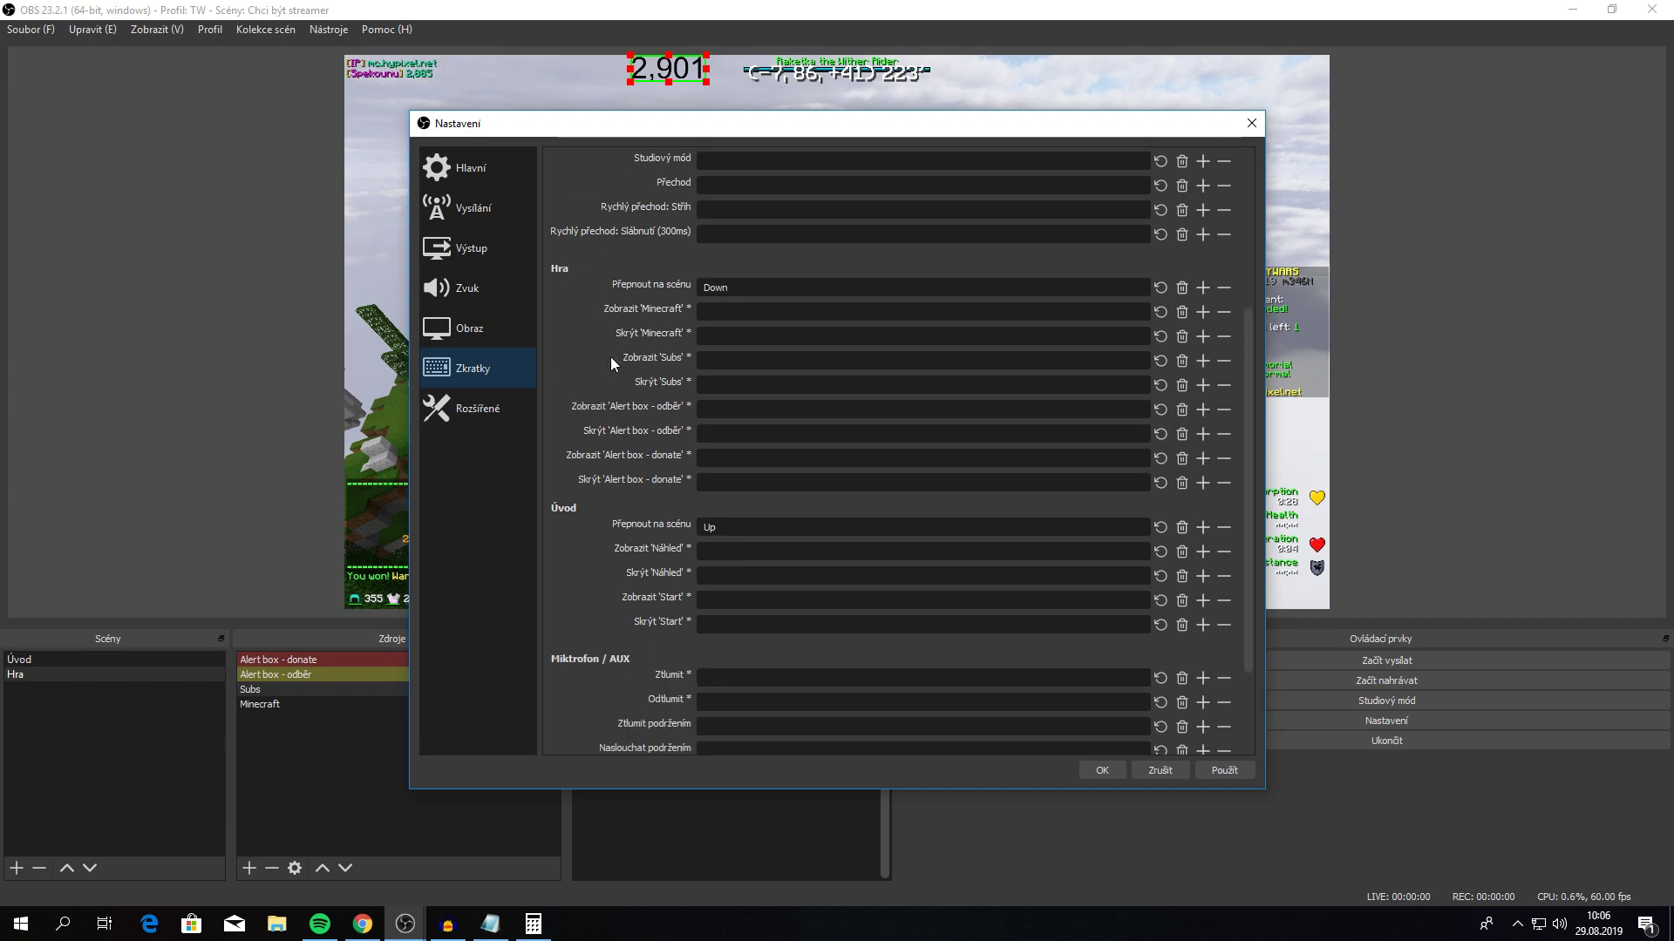
scroll(611, 360, down, 3)
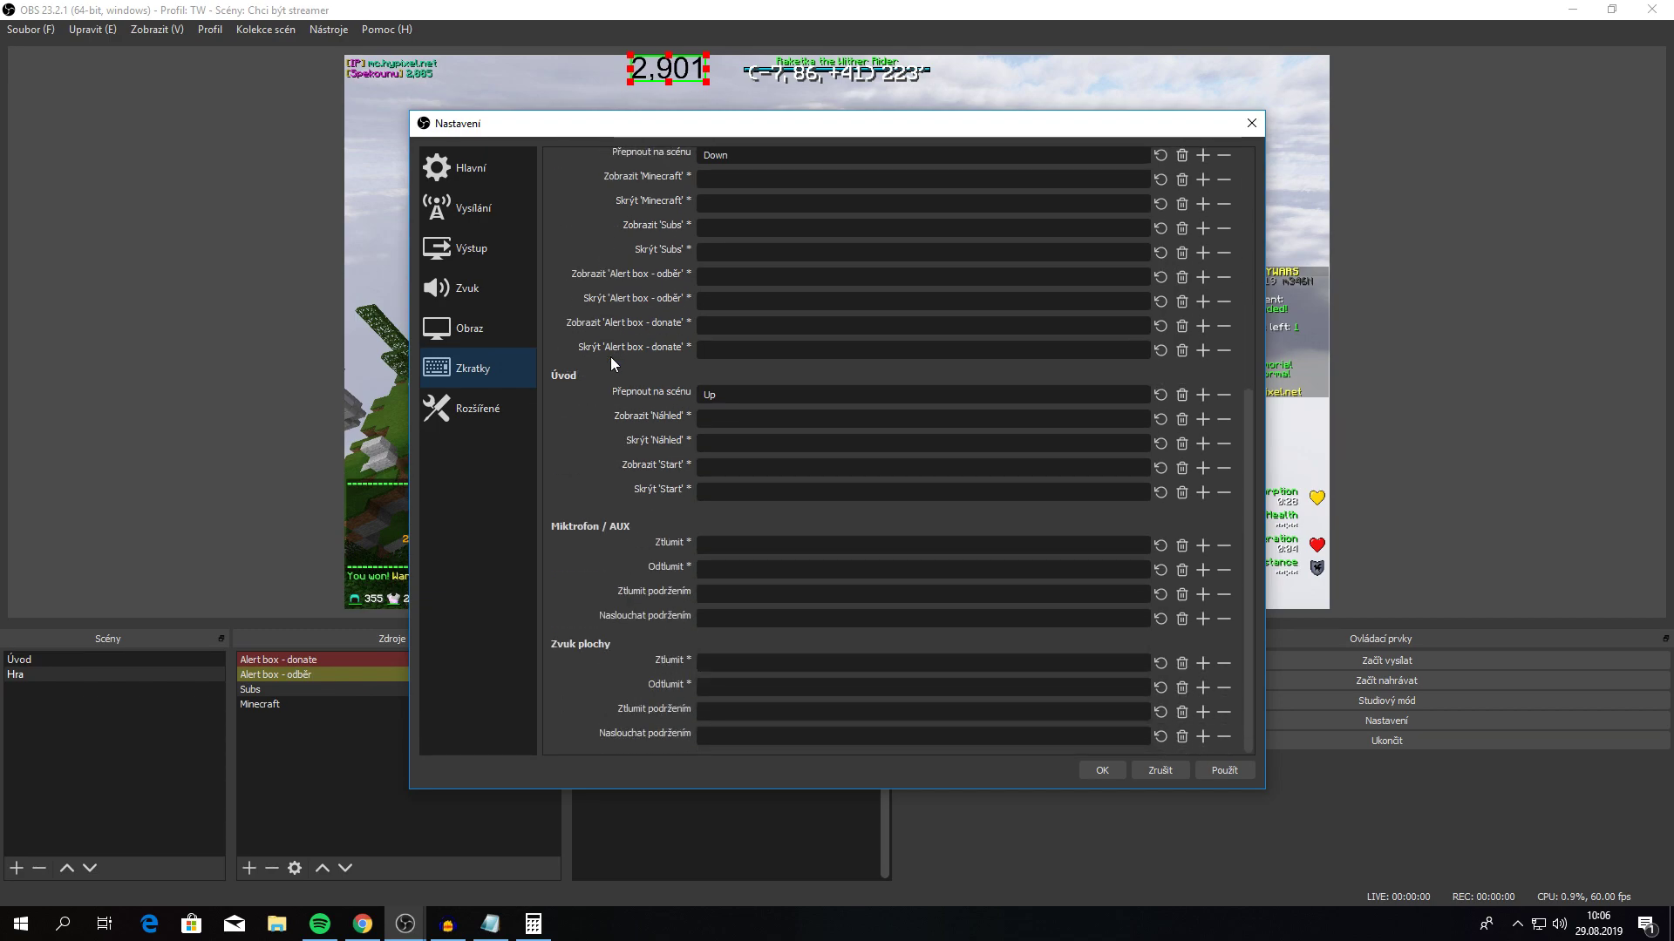
scroll(611, 358, up, 9)
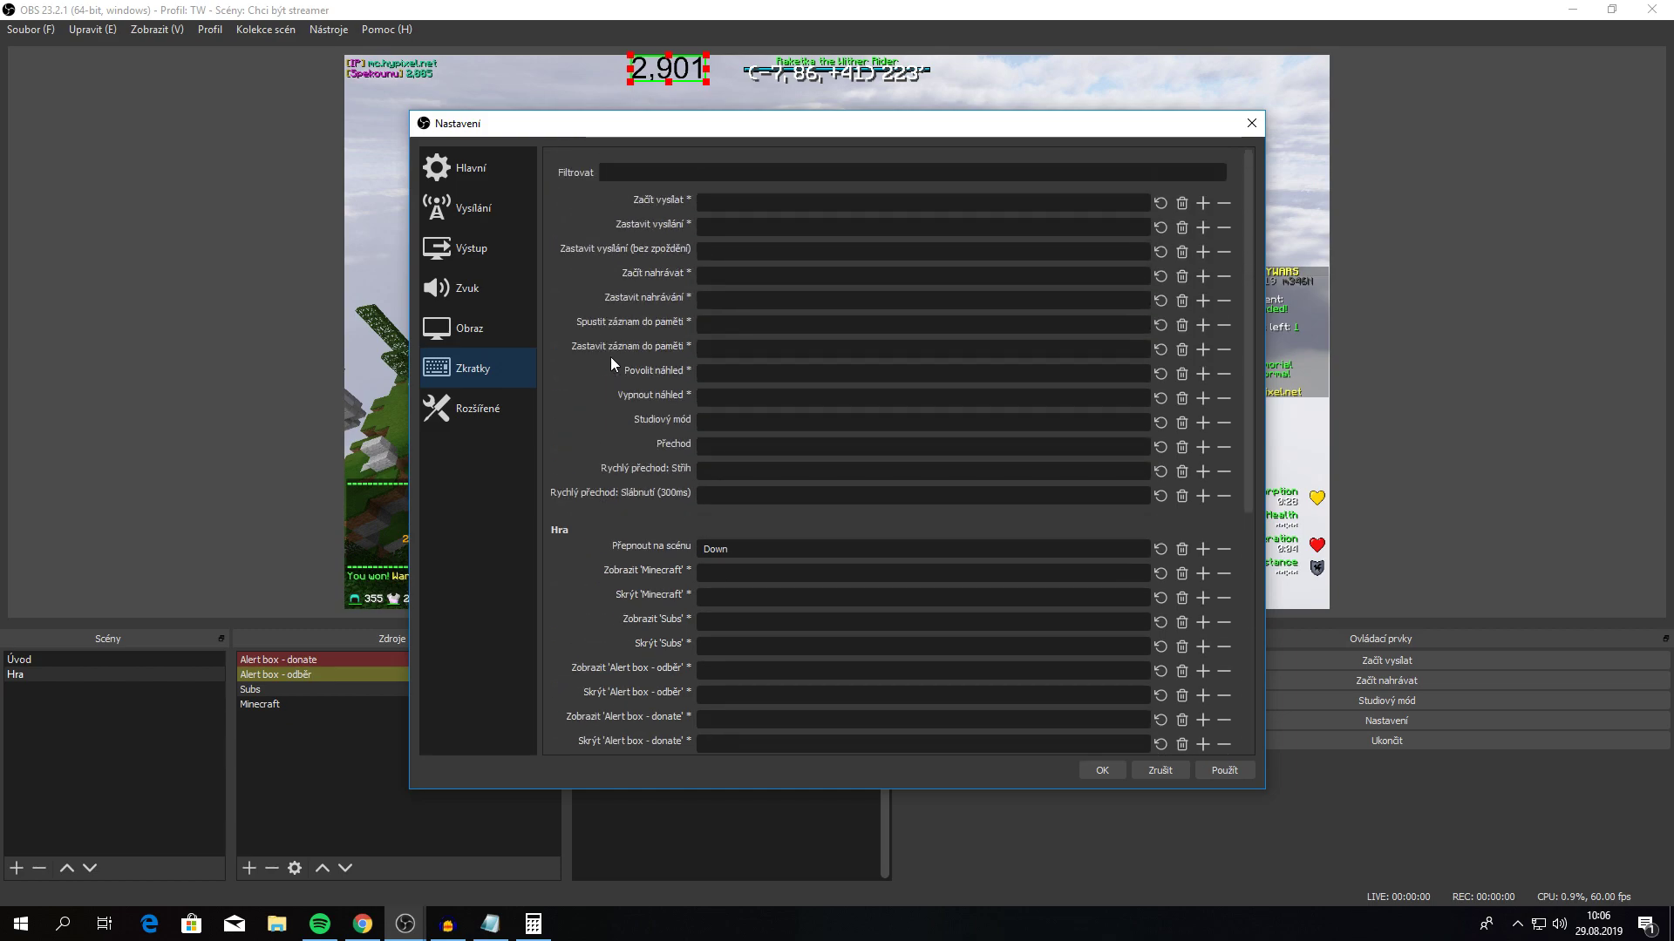
click(797, 198)
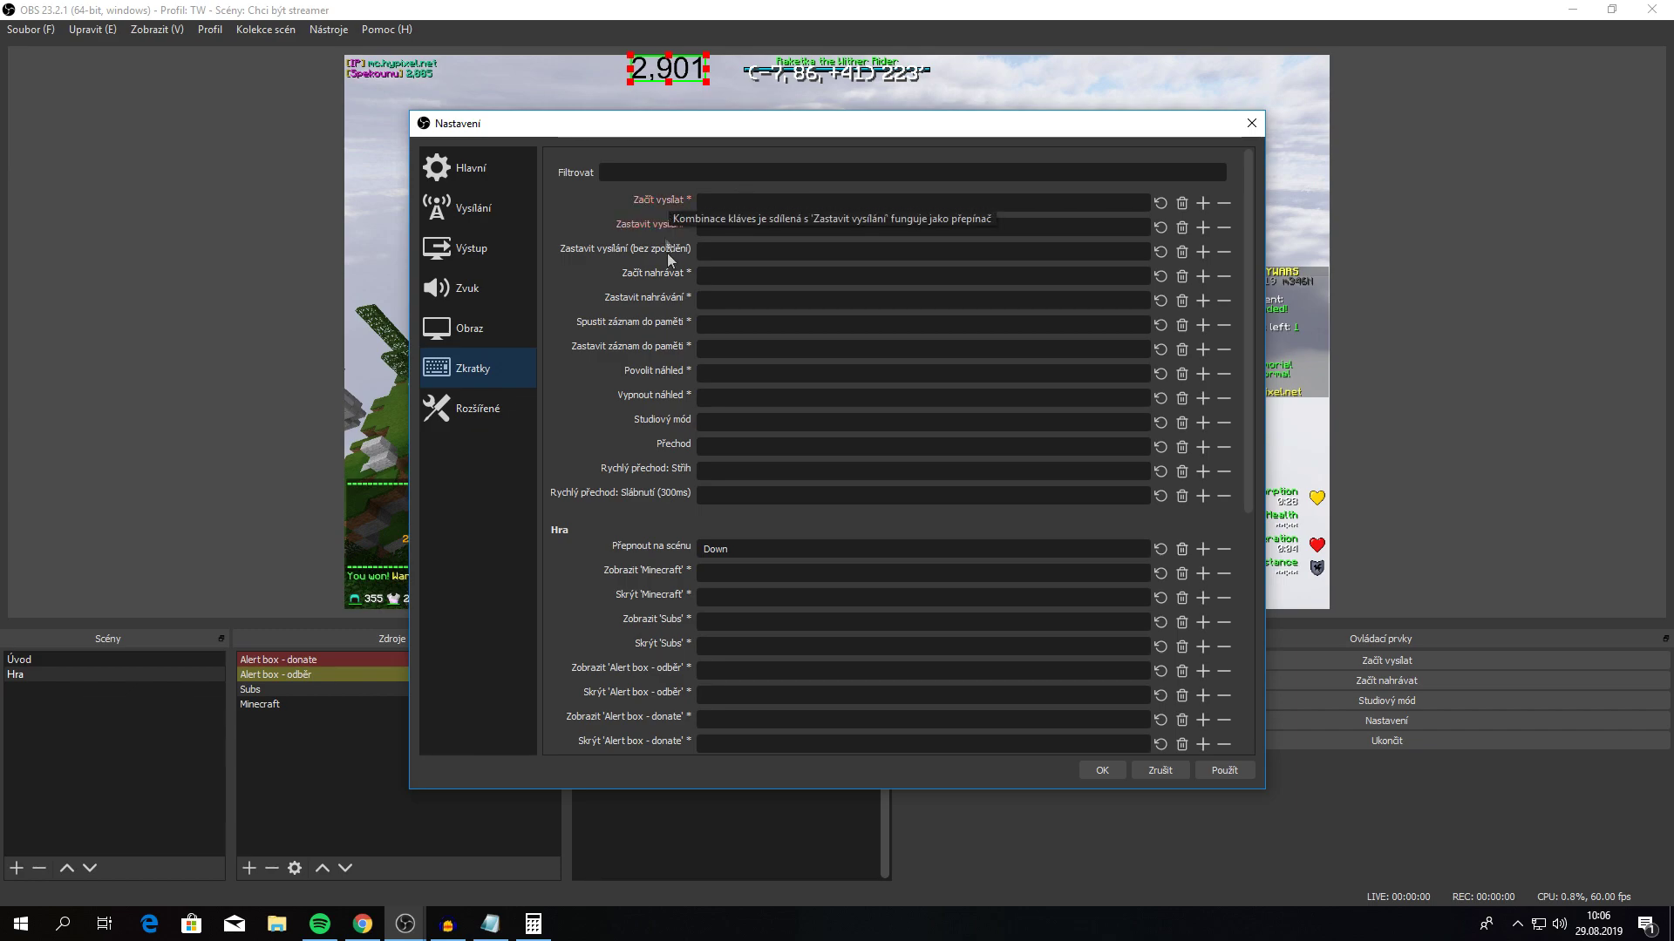
scroll(673, 380, down, 3)
scroll(642, 631, up, 3)
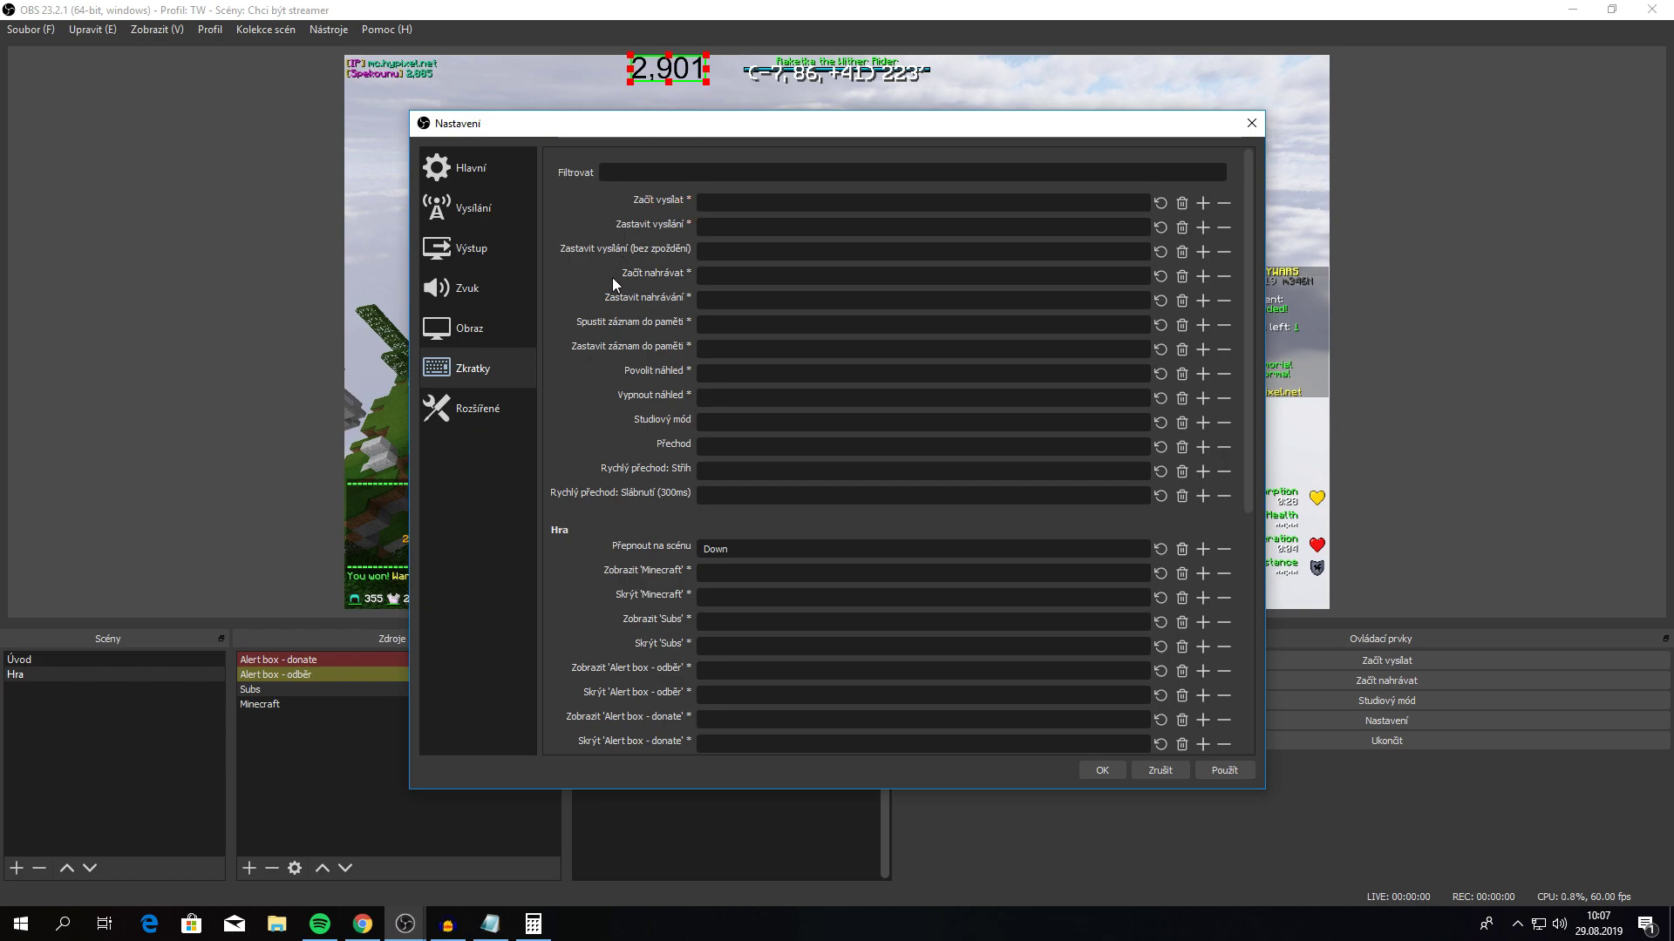
In the advanced settings, choose Vyšší než normální as the process priority and save all settings.
click(504, 409)
scroll(553, 381, down, 1)
scroll(766, 208, up, 1)
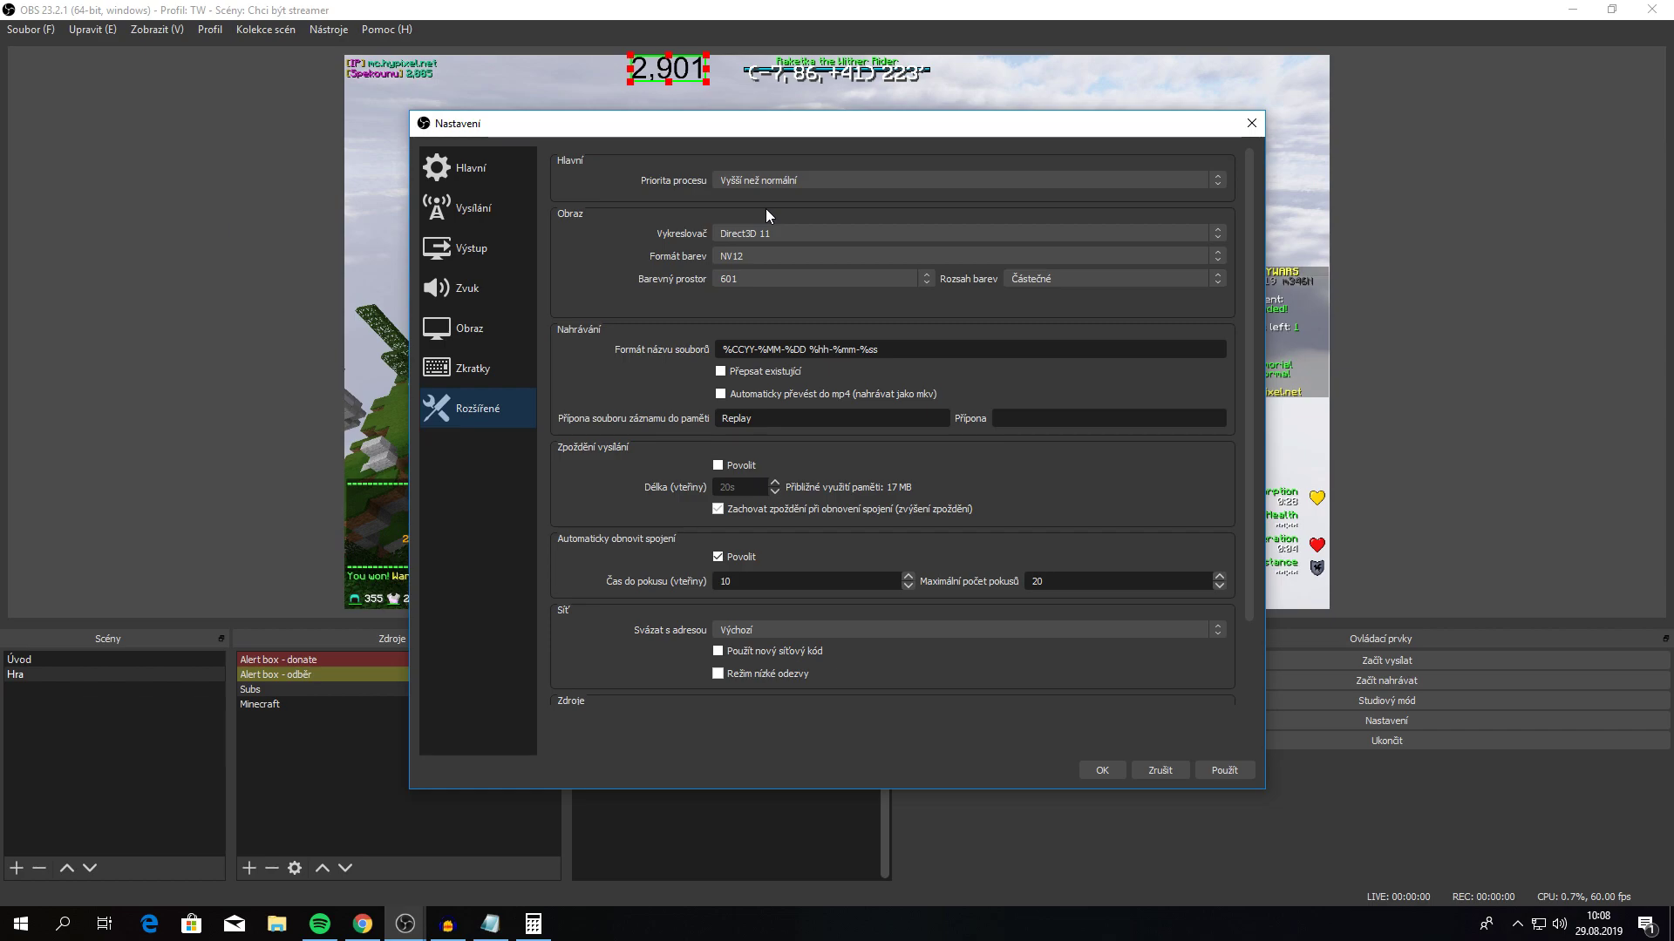
click(759, 183)
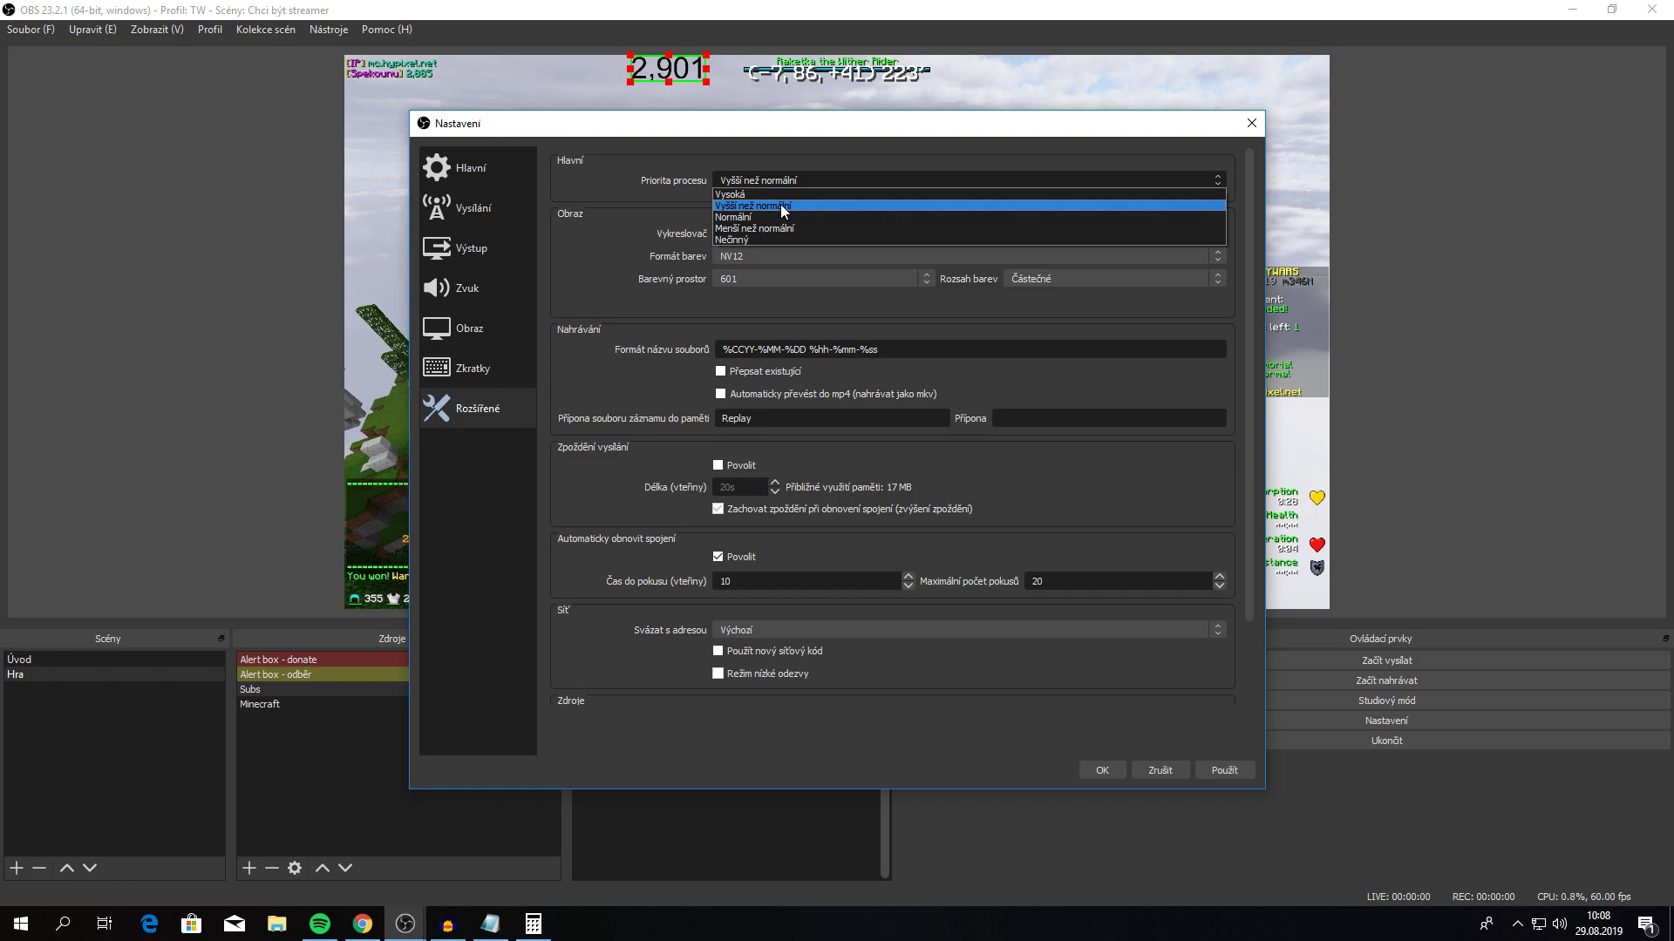
click(781, 204)
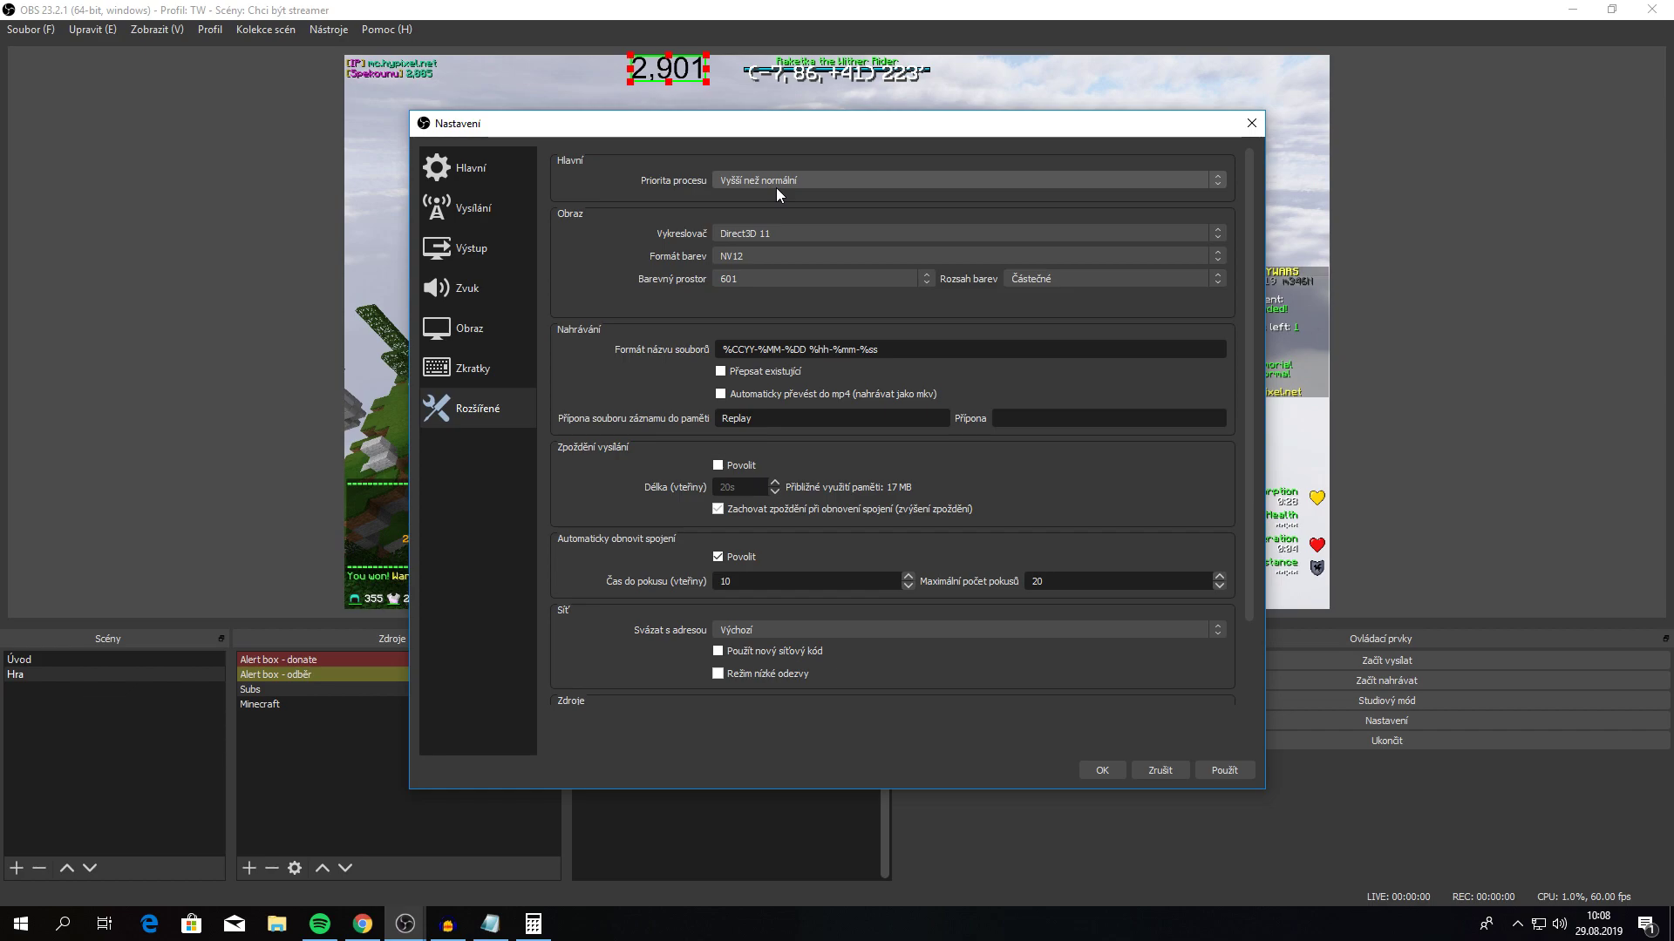
click(776, 181)
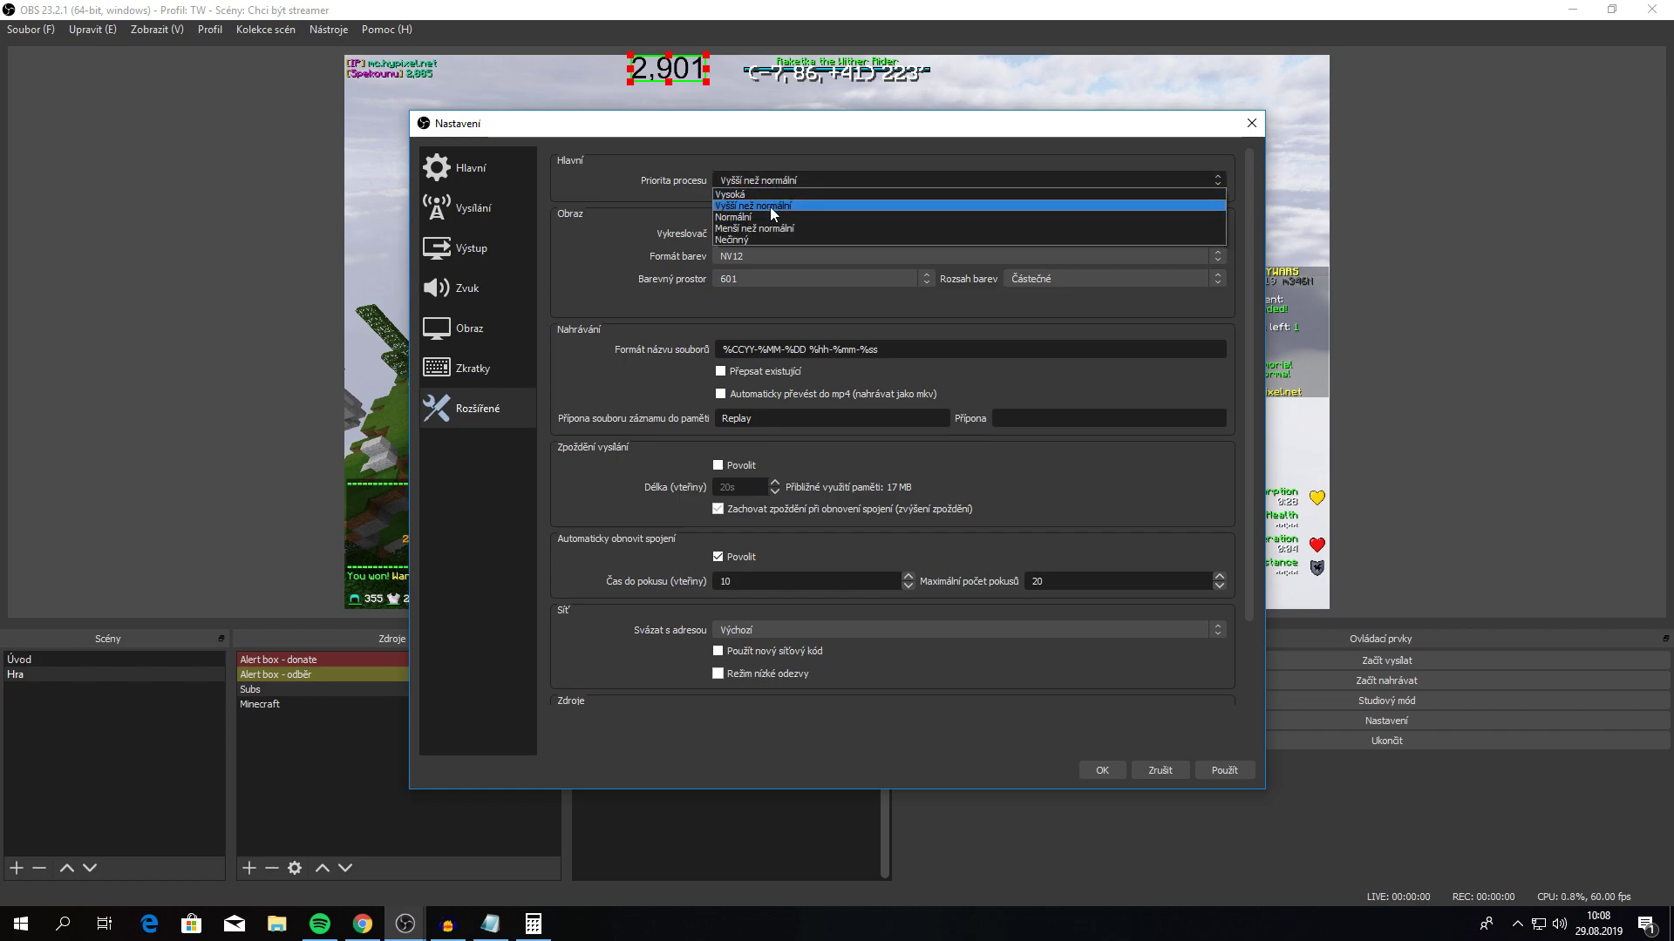
click(769, 208)
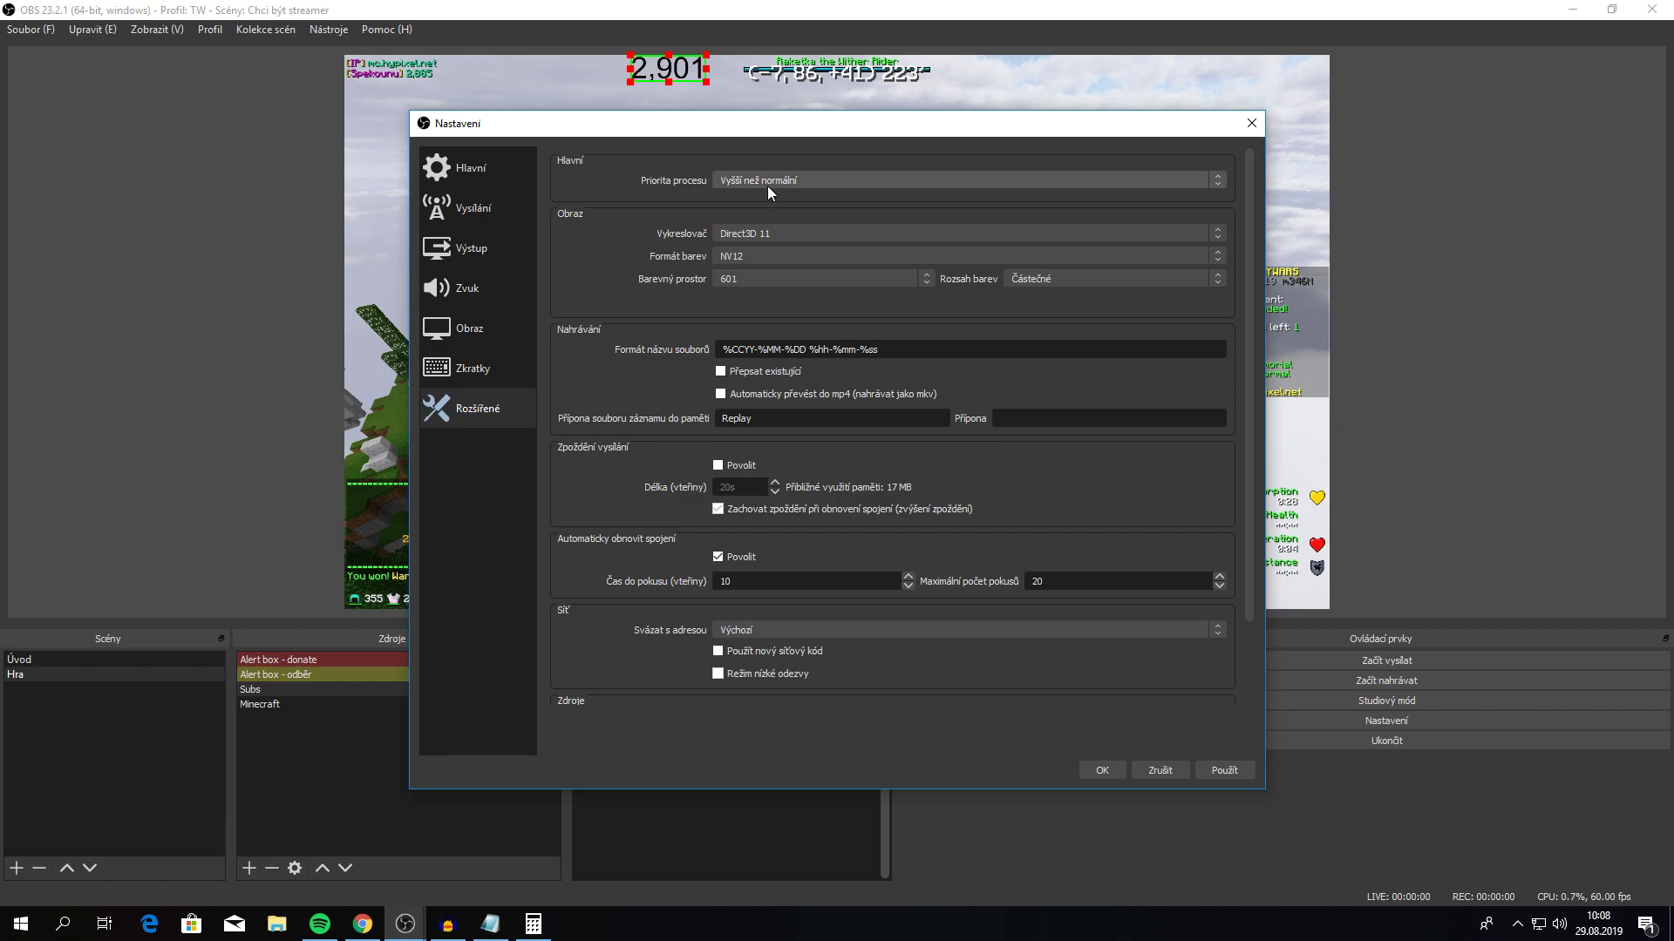
click(767, 186)
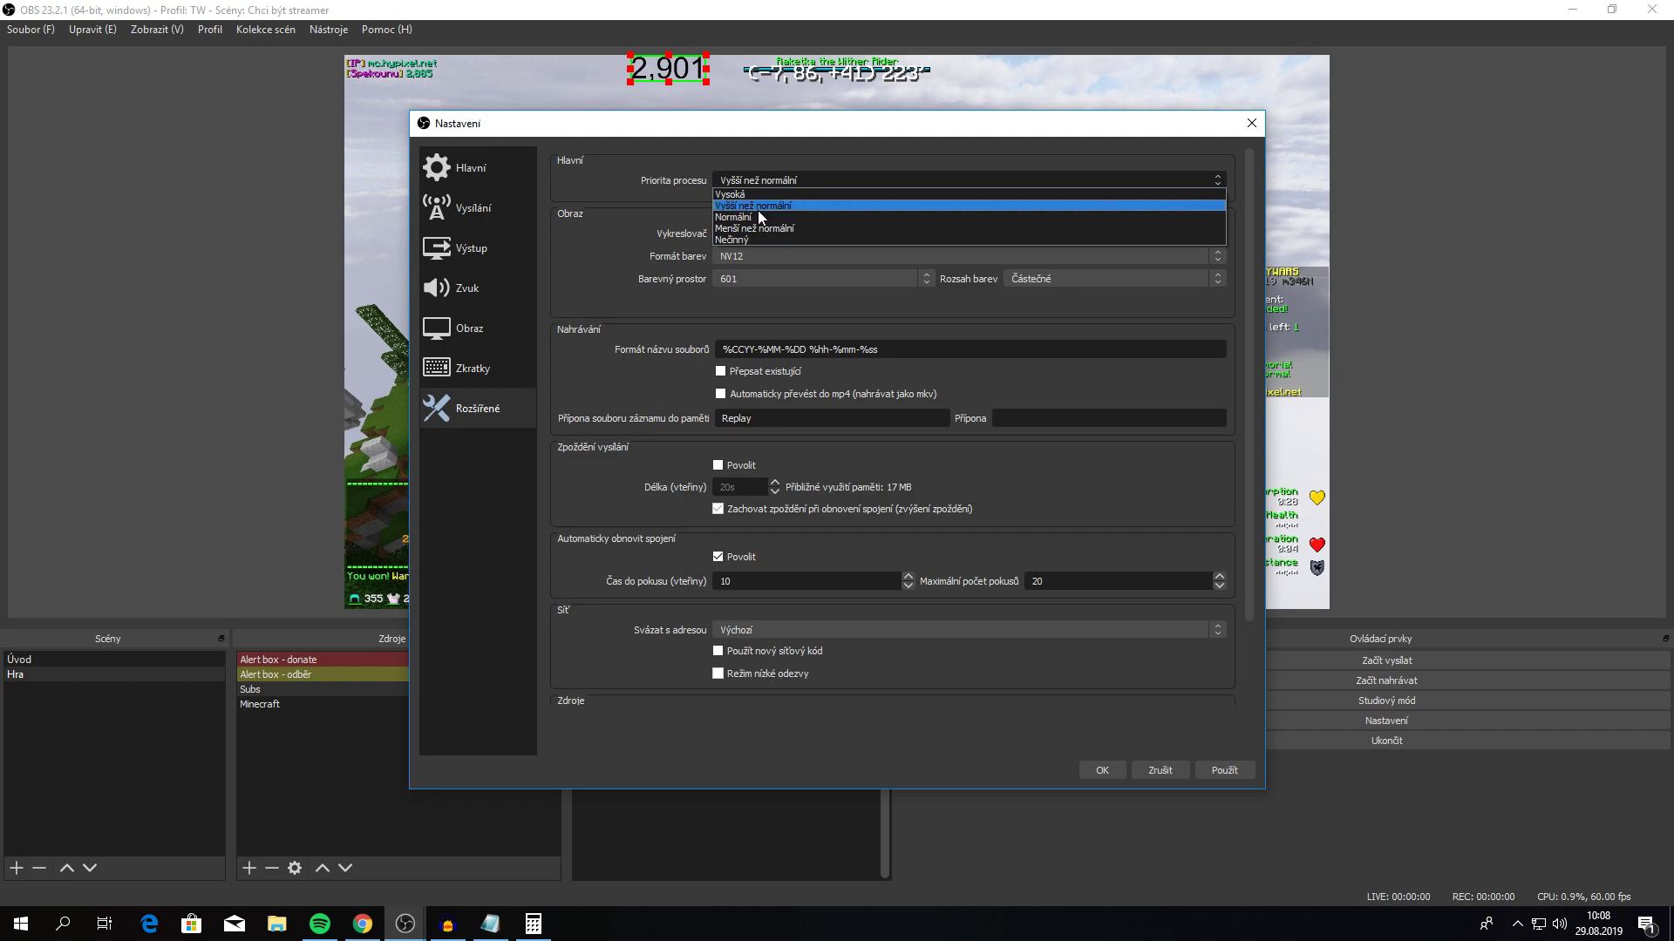
click(755, 211)
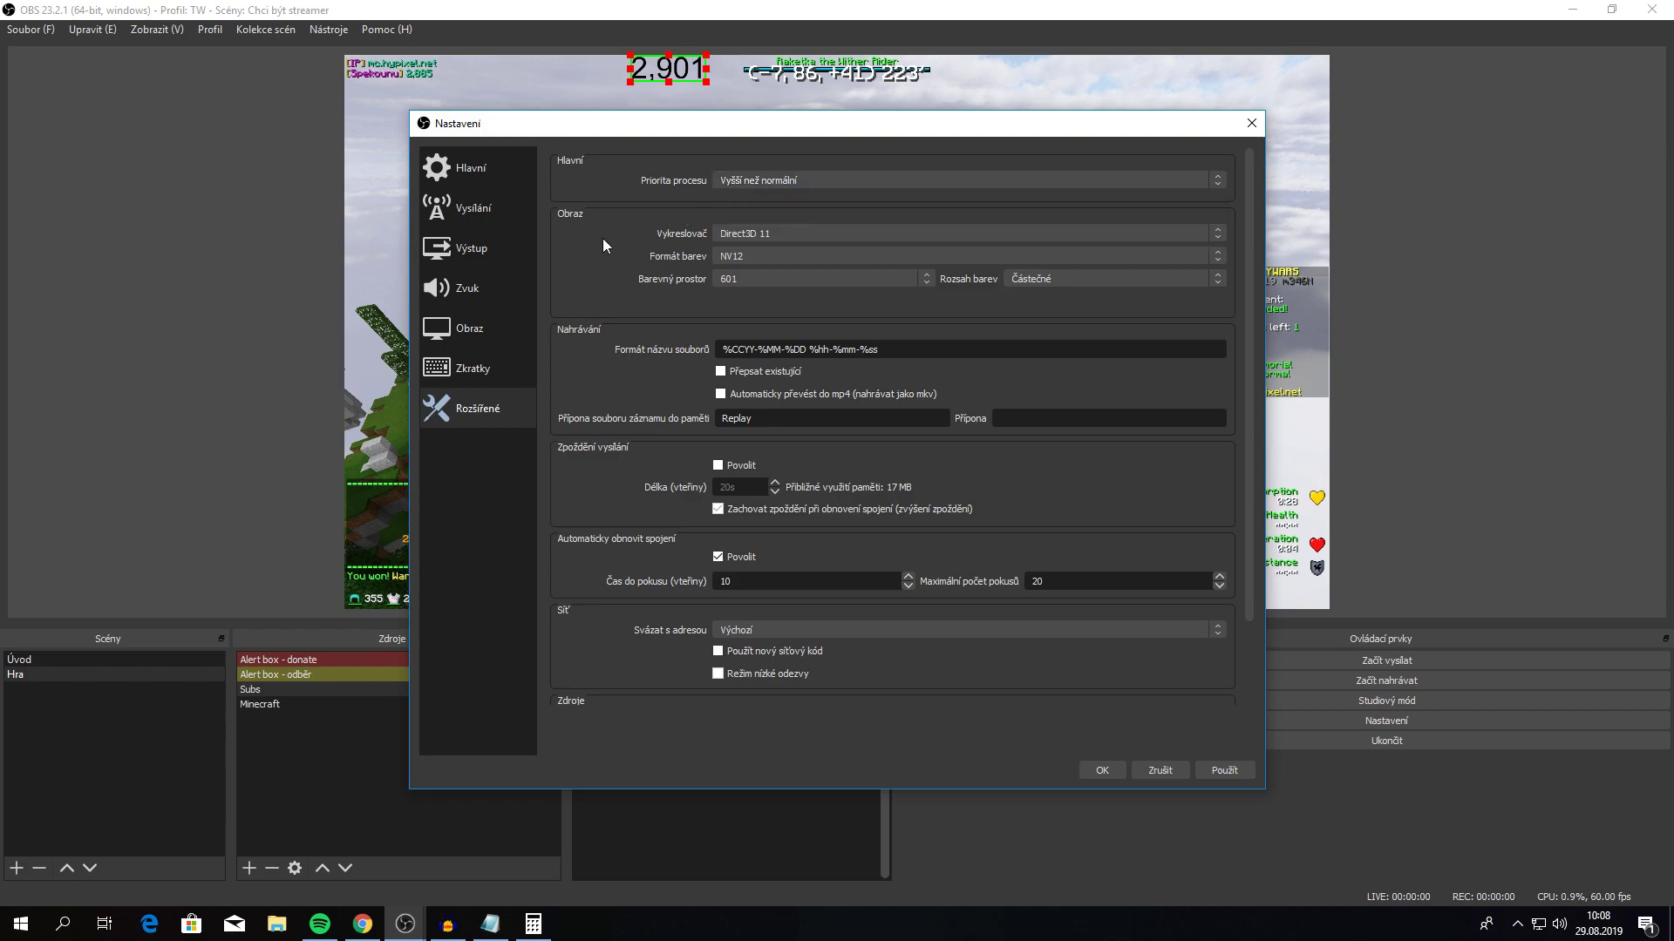
click(1121, 764)
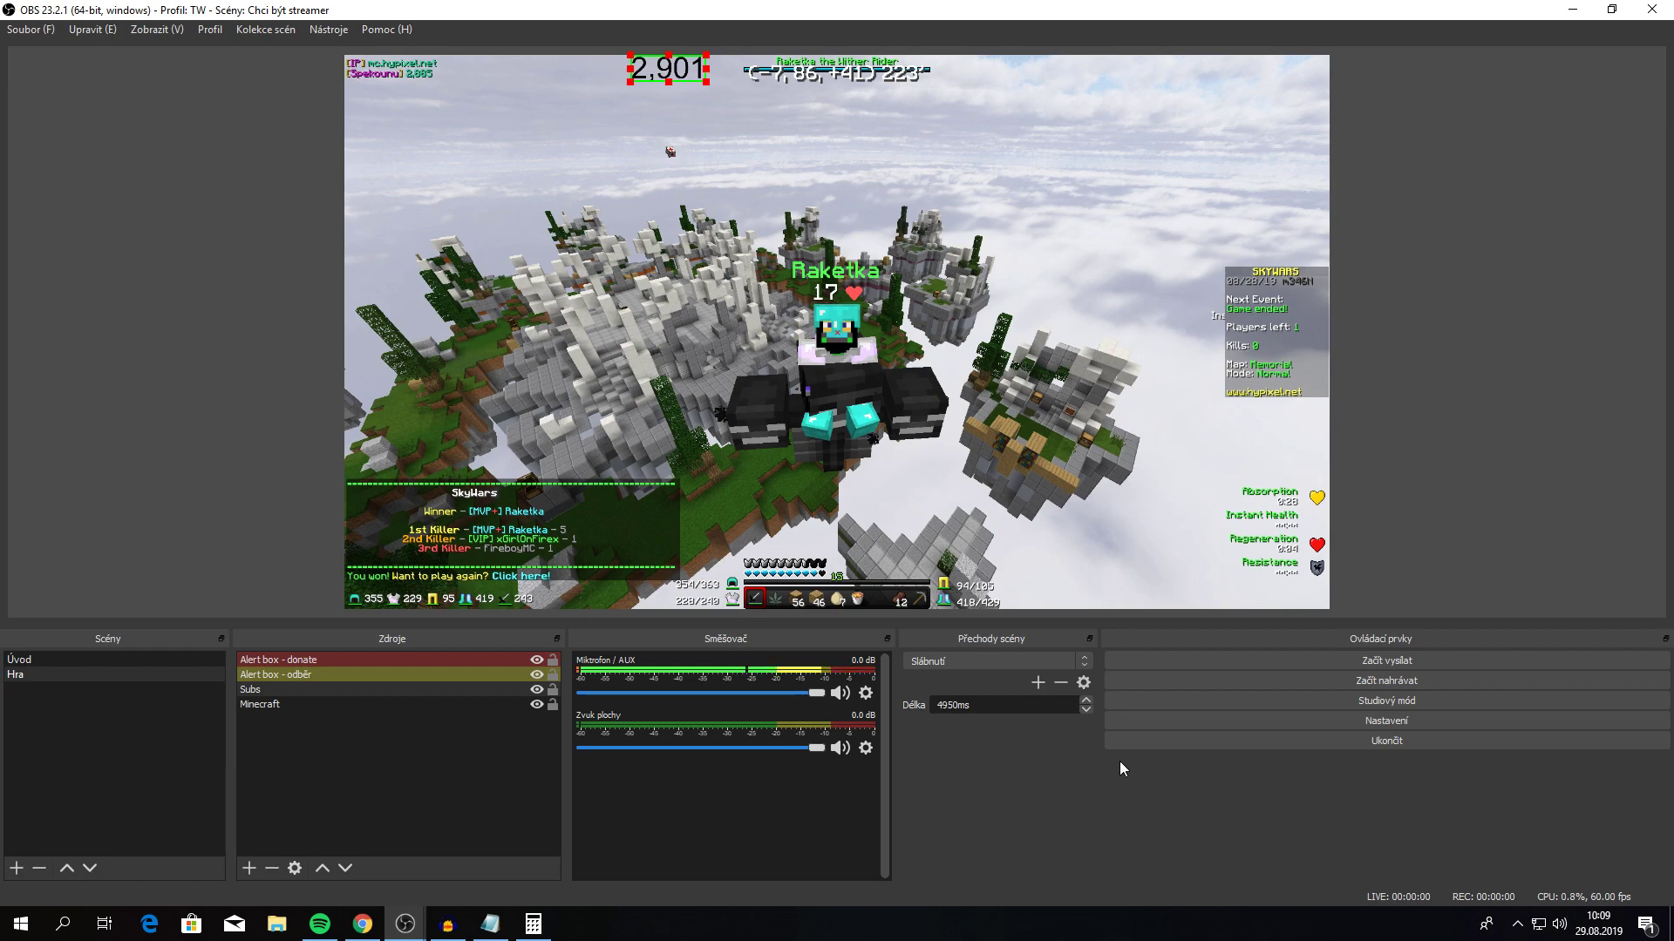